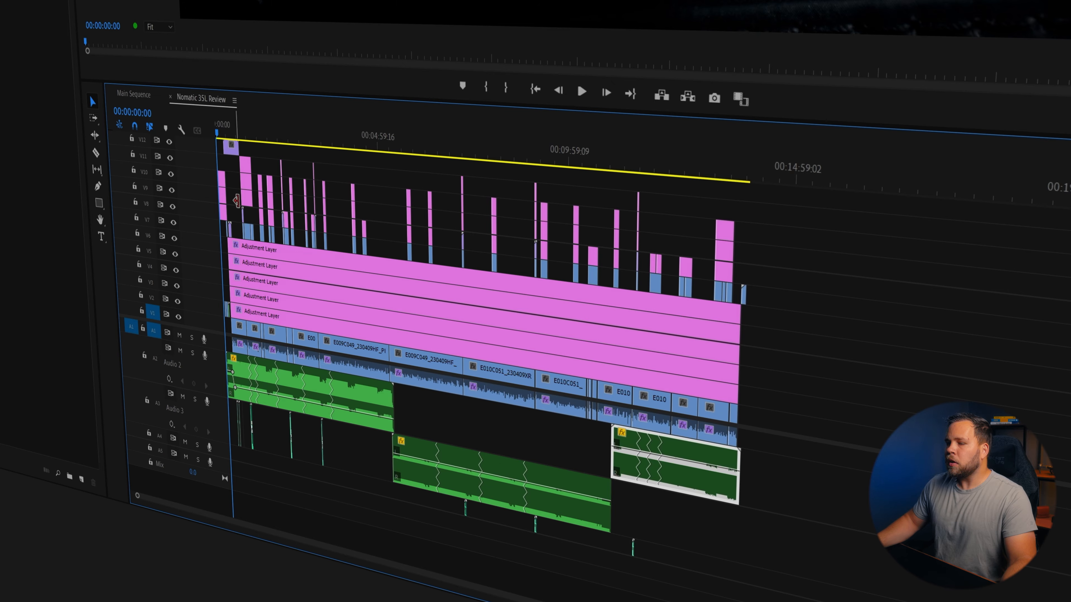
Switch to the Main Sequence timeline and scrub through its video clips
click(133, 94)
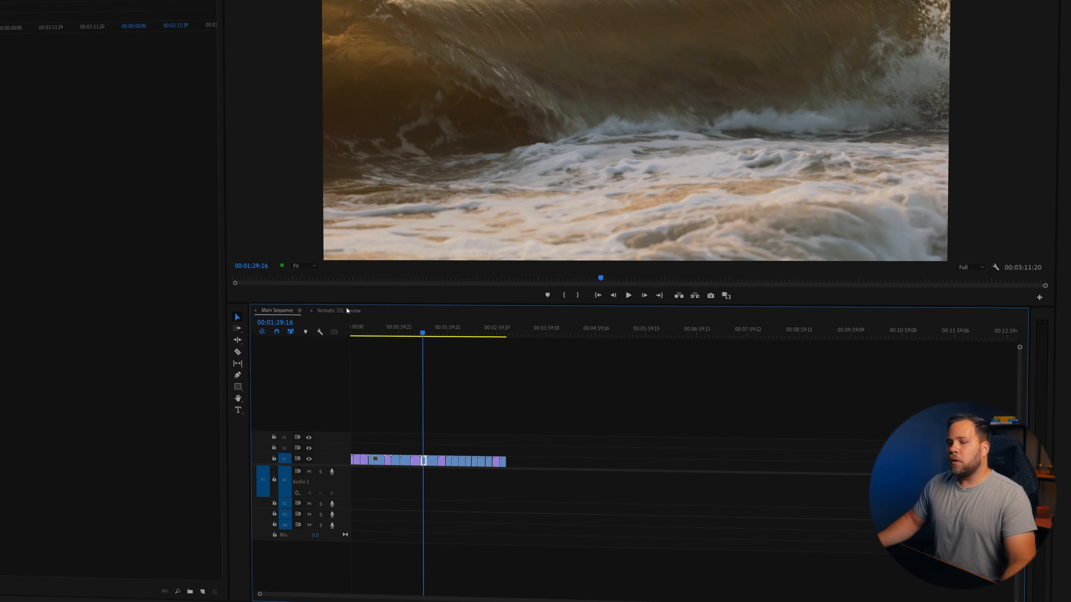
drag(342, 291, 309, 304)
drag(419, 385, 463, 401)
Add the About to Head Out song from the Audio bin below the video at the sequence's start and check where it ends
click(19, 105)
click(57, 113)
drag(57, 114, 471, 514)
scroll(472, 514, up, 7)
drag(609, 375, 631, 380)
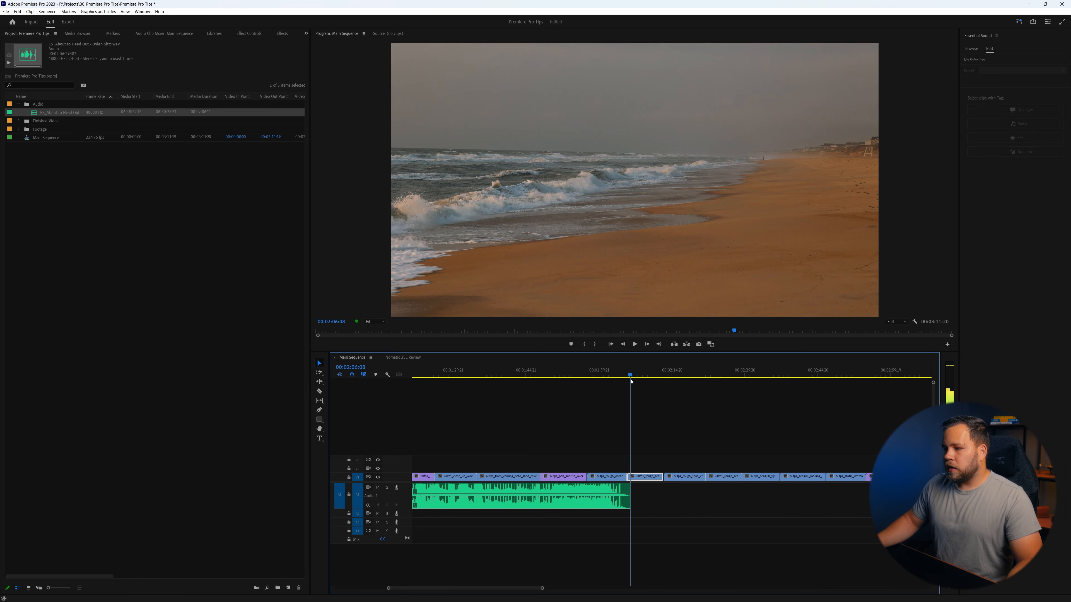
scroll(549, 503, down, 8)
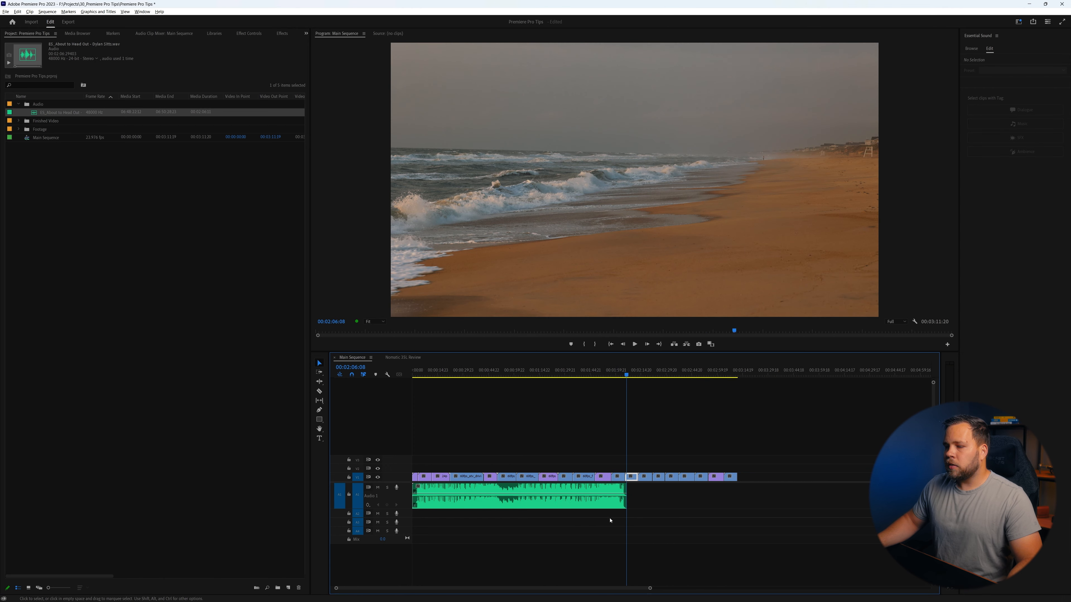
Enable Remix on the song clip in the Main Sequence
click(461, 502)
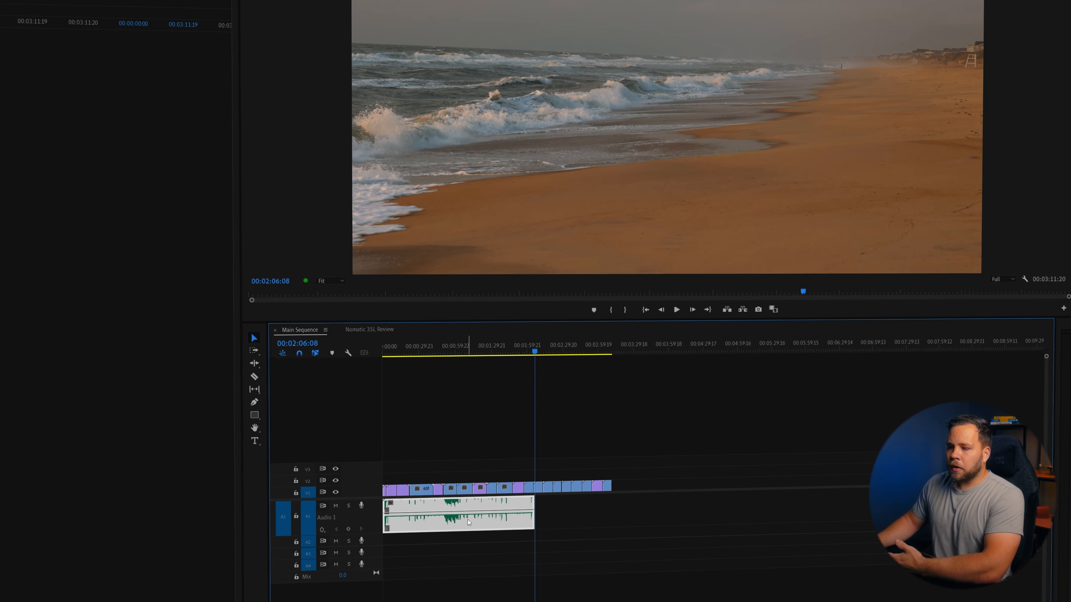
right_click(460, 502)
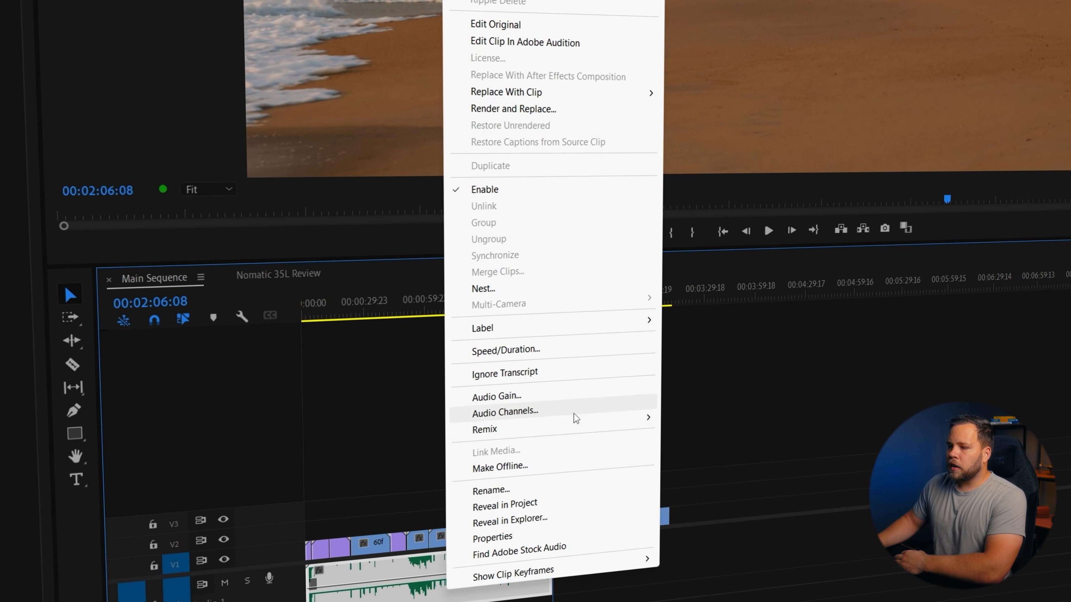
mouse_move(578, 416)
click(722, 424)
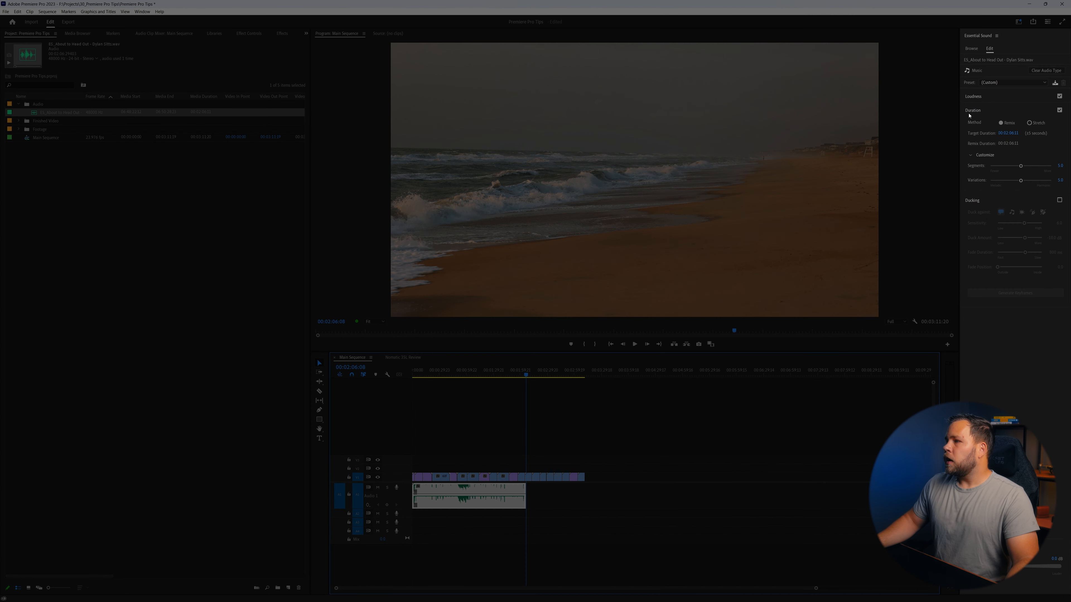
Set the song's remix target duration to 3 minutes 12 seconds and apply it
click(1004, 135)
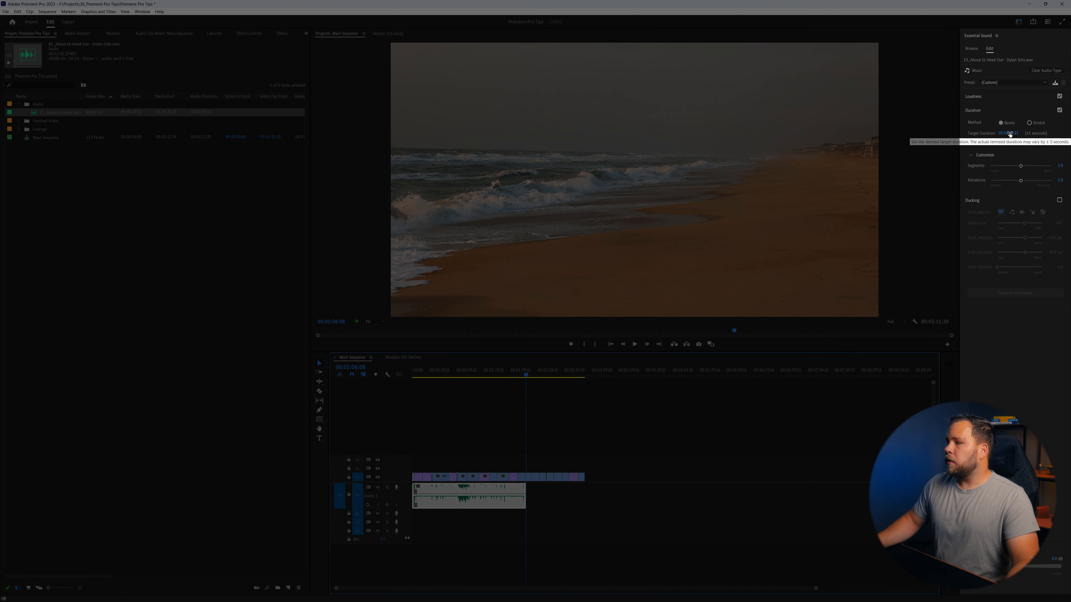
click(1010, 133)
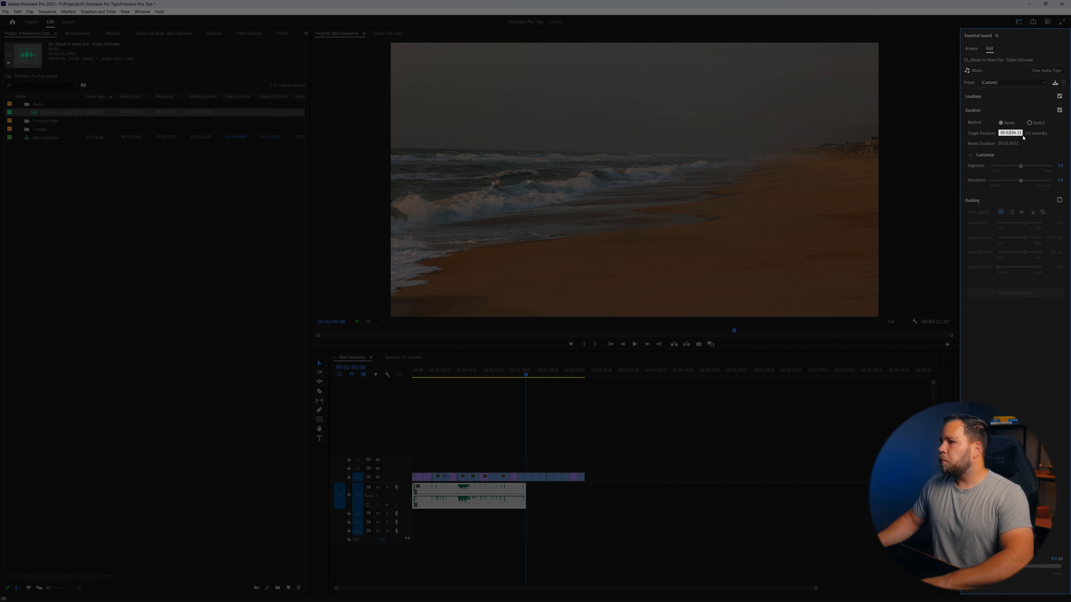
key(BackSpace)
text(3)
click(1016, 132)
key(BackSpace)
key(BackSpace)
text(12)
key(Return)
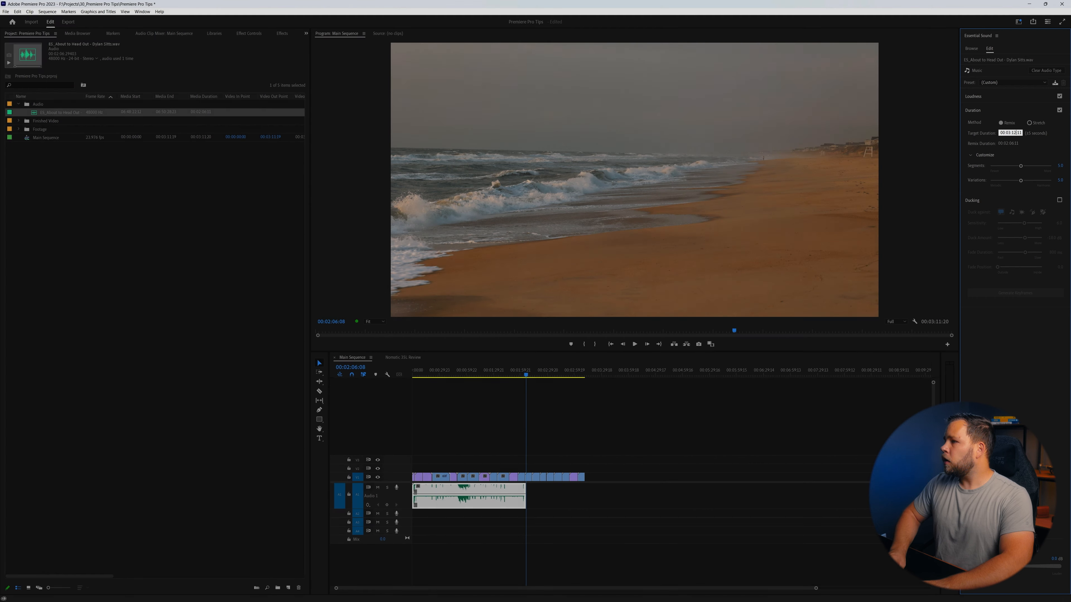
Review the remixed song's ending and trim its end to line up with the end of the last video clip
click(561, 429)
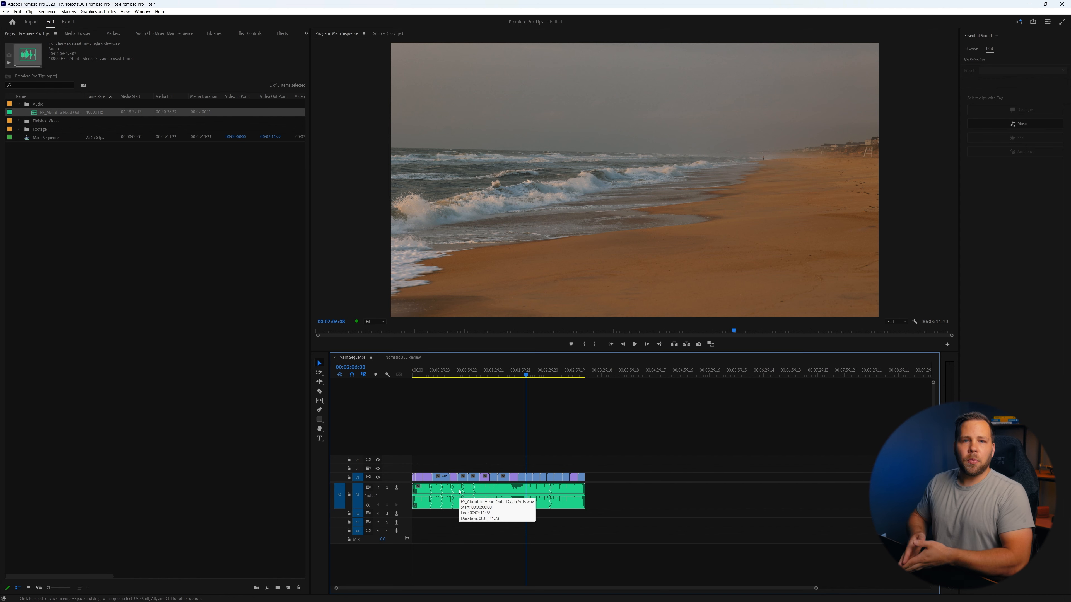
scroll(582, 441, up, 9)
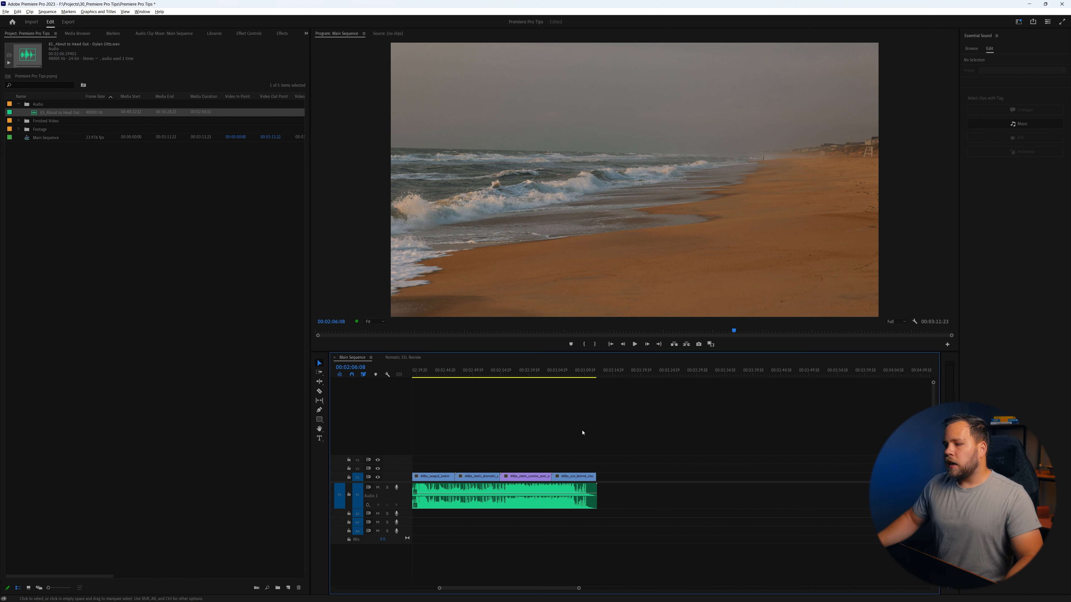
click(554, 373)
drag(554, 373, 586, 373)
scroll(594, 456, up, 3)
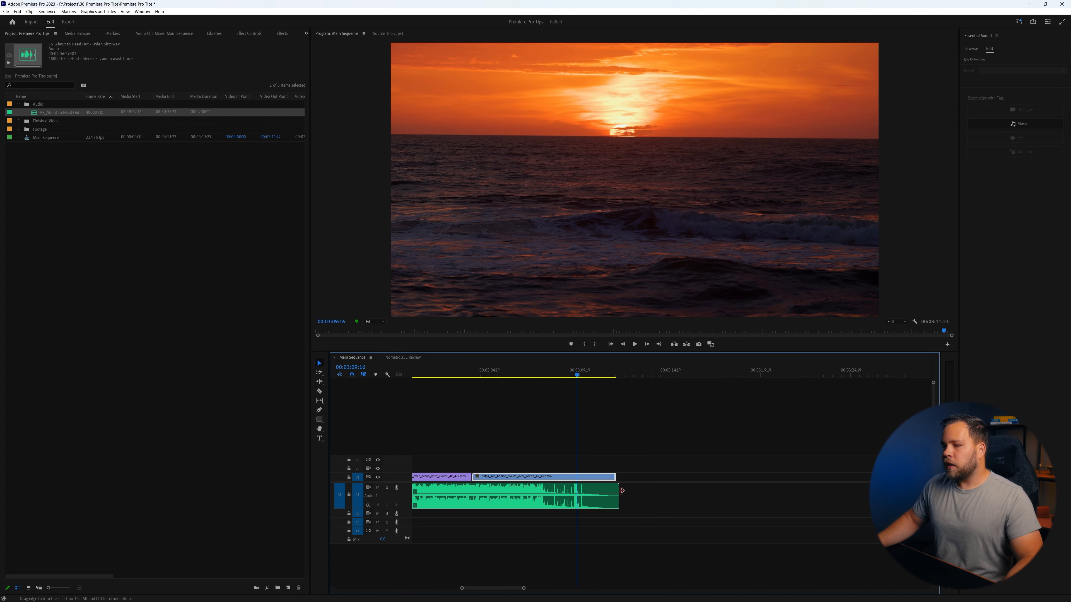
drag(621, 488, 620, 489)
scroll(558, 467, down, 10)
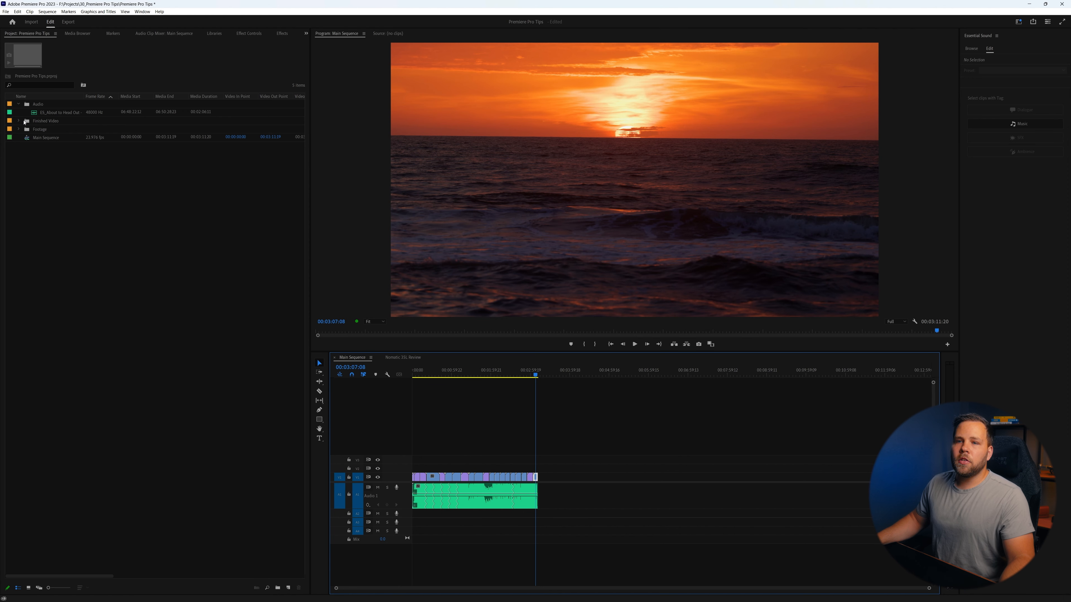
Create a new sequence from the Outer_Banks_NC_Canon_R6_Cinematic clip in the Finished Video bin and scrub through its footage
click(19, 121)
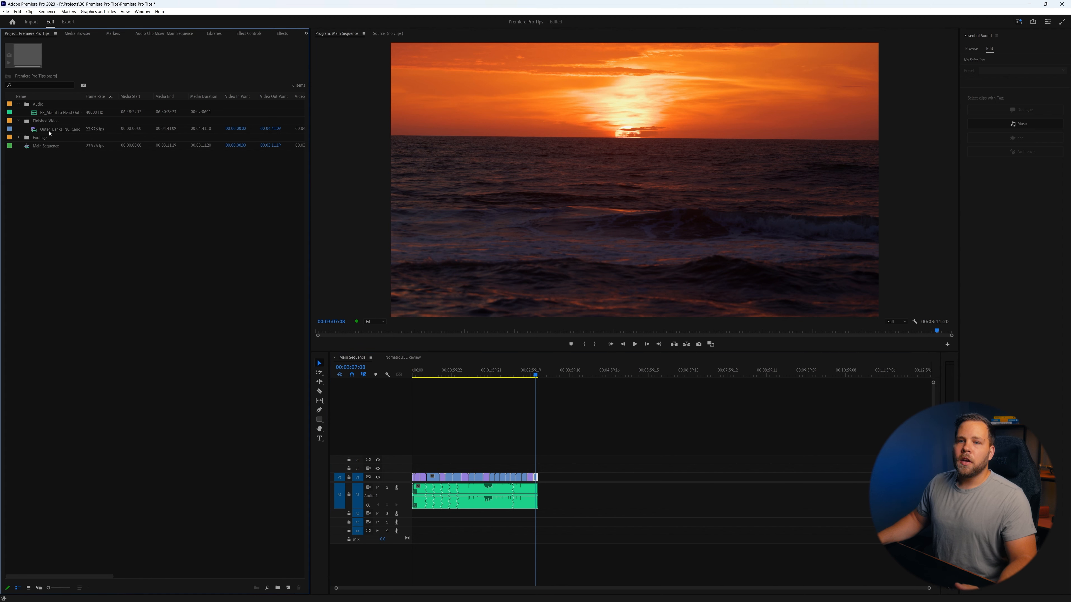
right_click(41, 130)
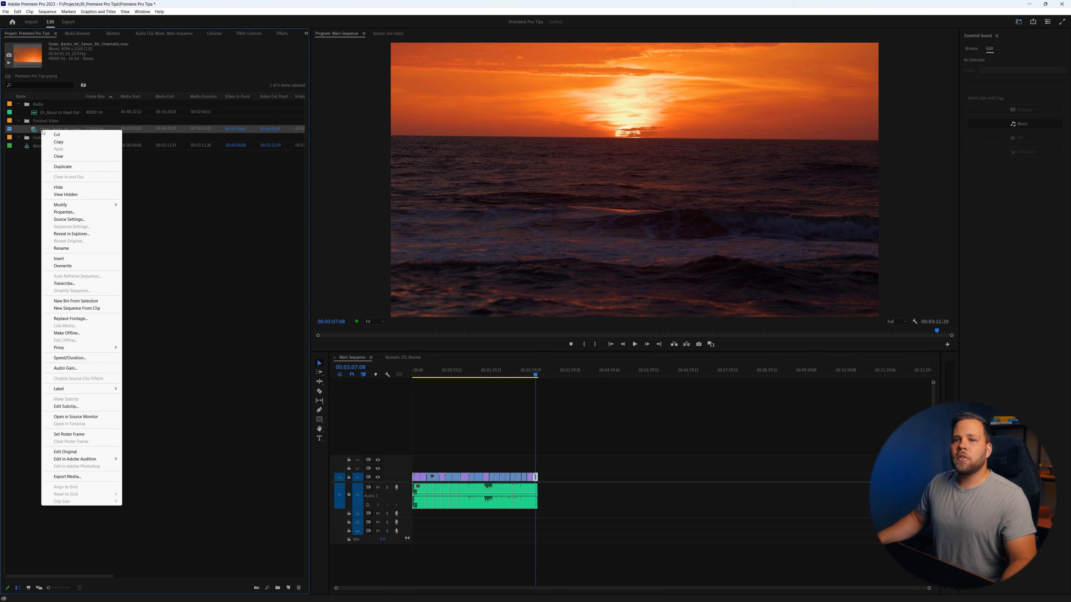
click(86, 308)
drag(434, 375, 438, 409)
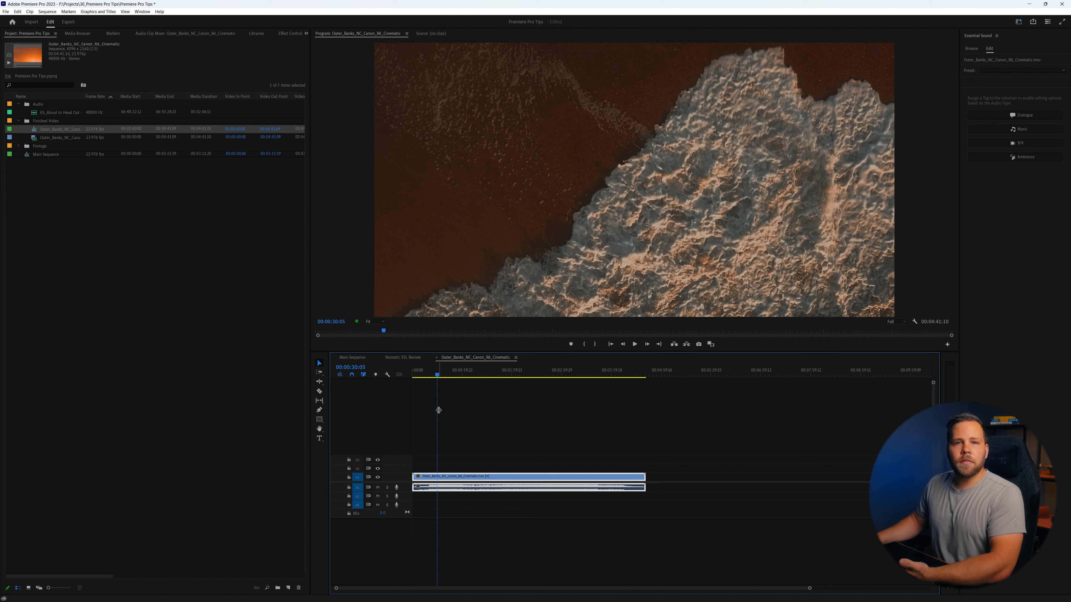
drag(436, 375, 424, 375)
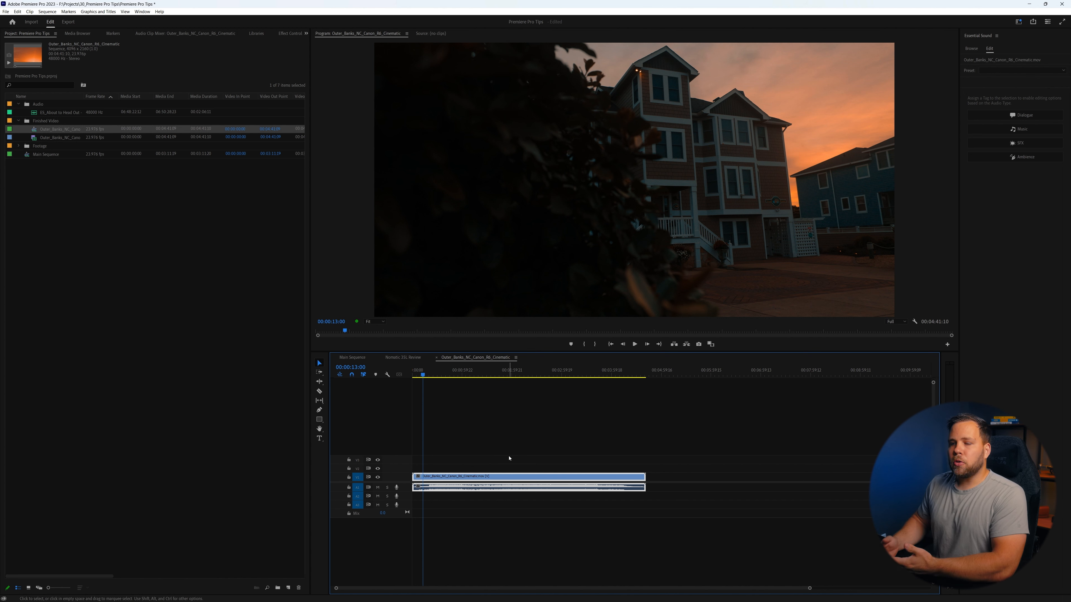
drag(463, 374, 523, 374)
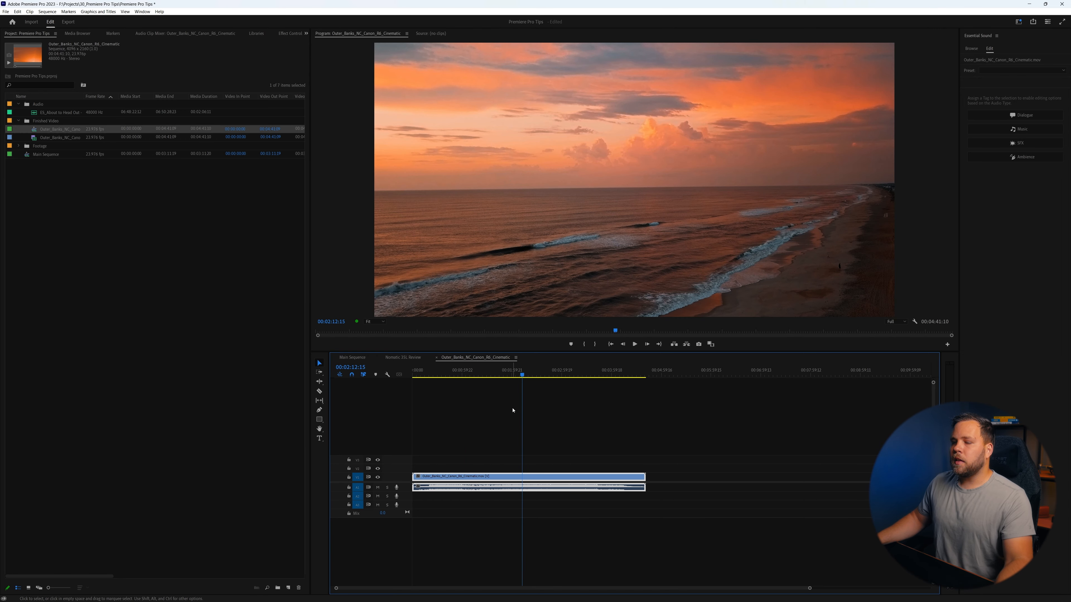
Run Scene Edit Detection on the clip, applying cuts and creating a bin of subclips, and scrub across the cuts
right_click(500, 477)
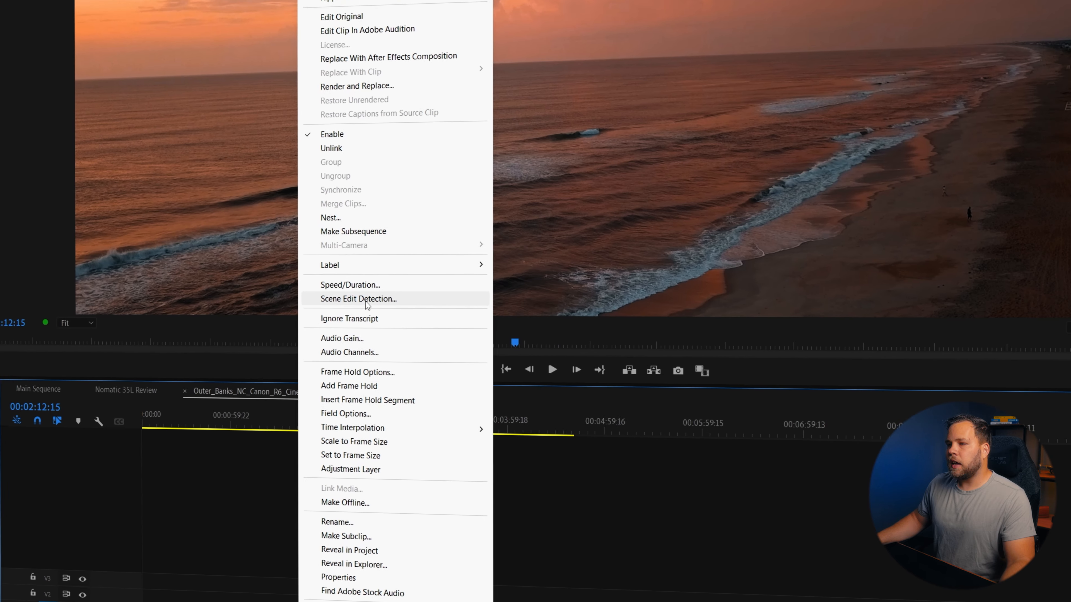
click(525, 174)
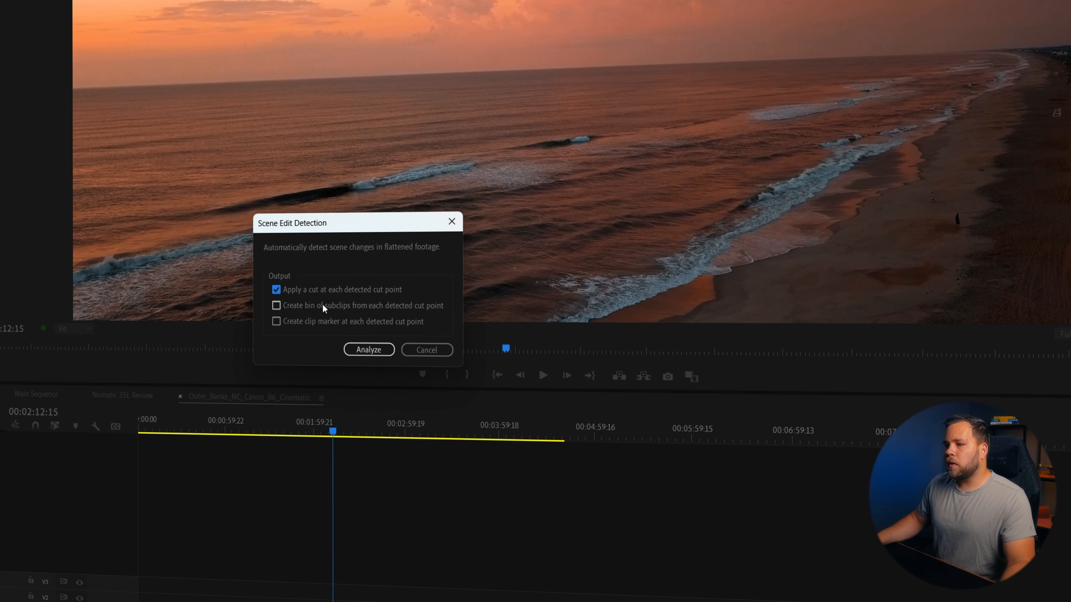
click(310, 307)
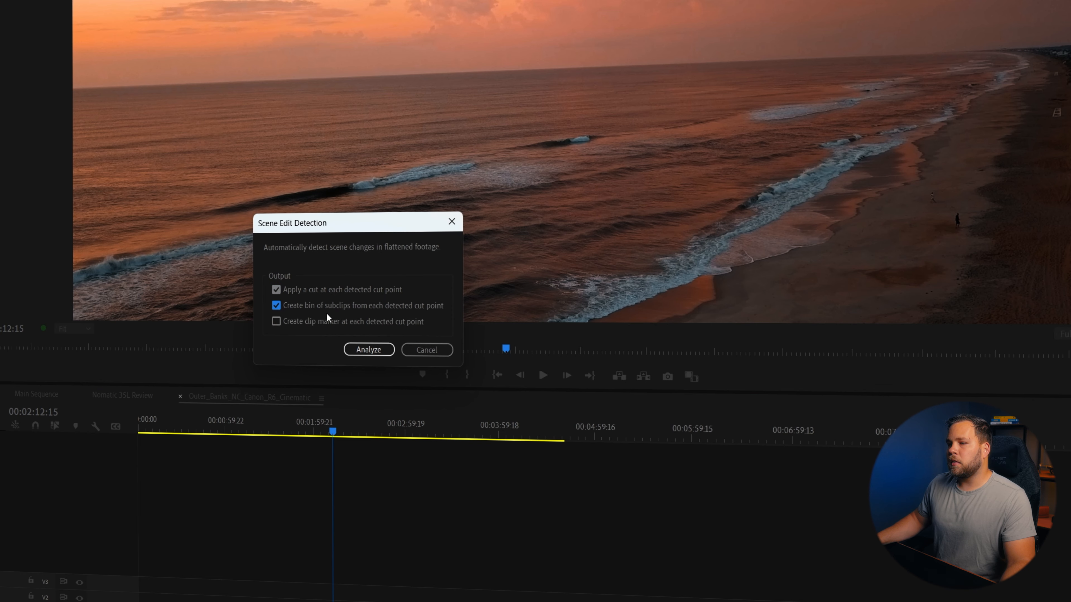
click(454, 340)
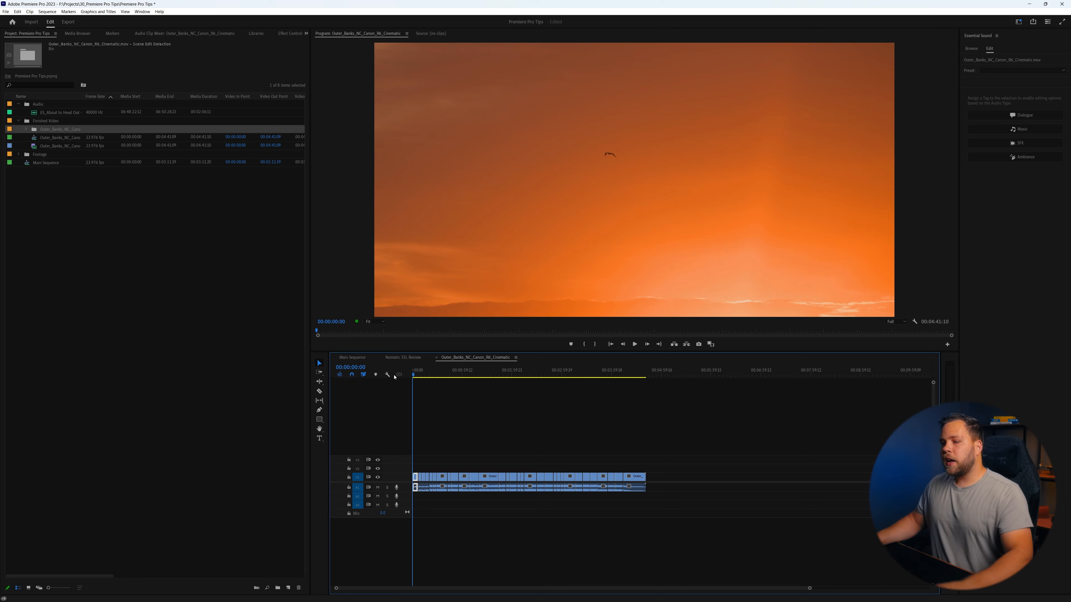
drag(415, 375, 532, 389)
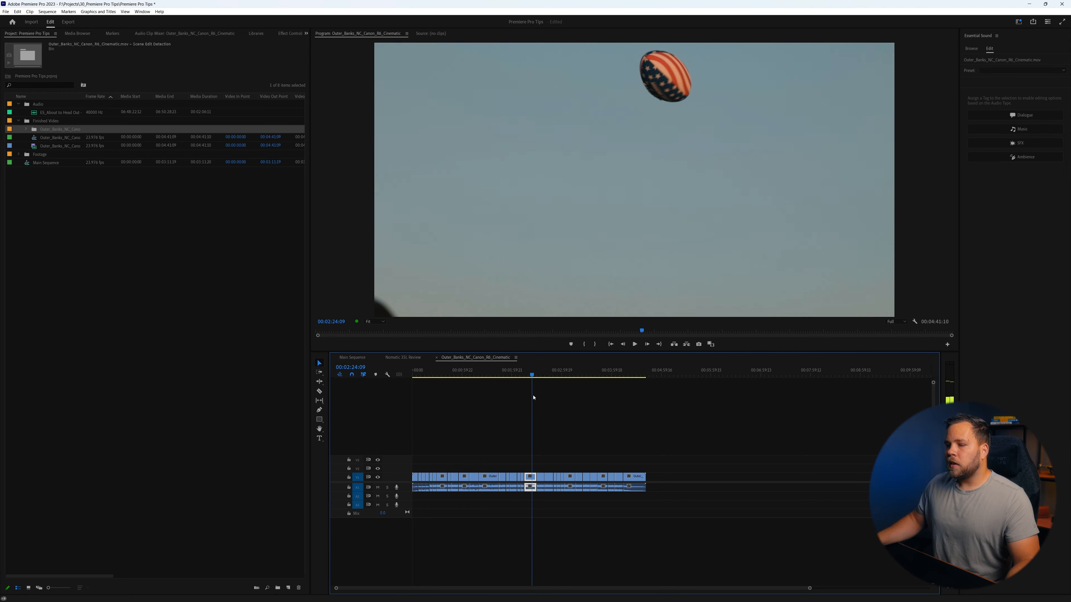
Open the Scene Edit Detection bin, preview several of its wave and bird subclips, and scrub back through the cut timeline
double_click(35, 129)
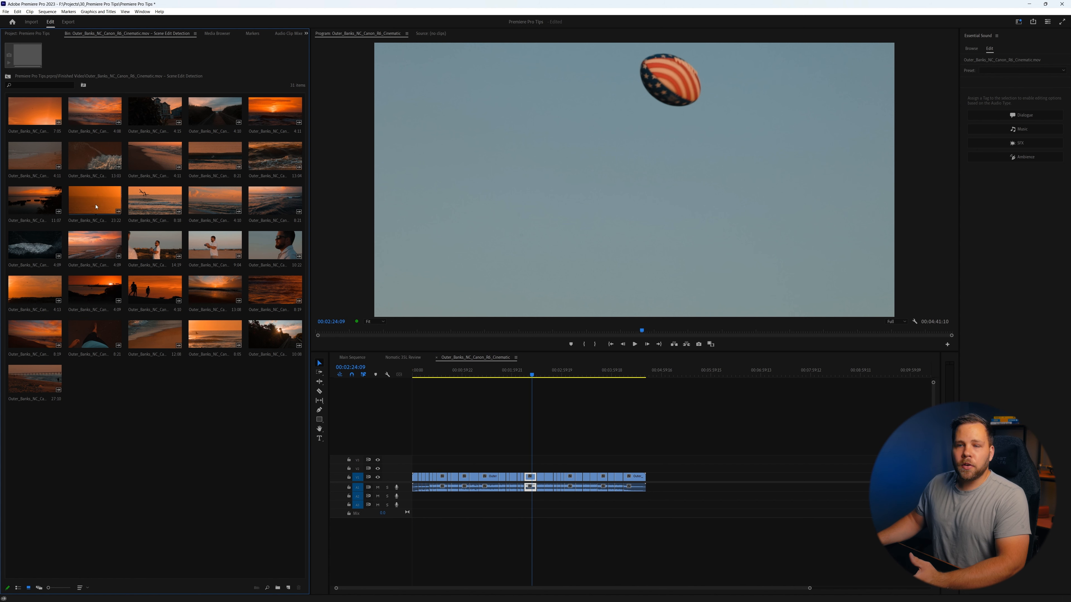
click(155, 205)
double_click(156, 205)
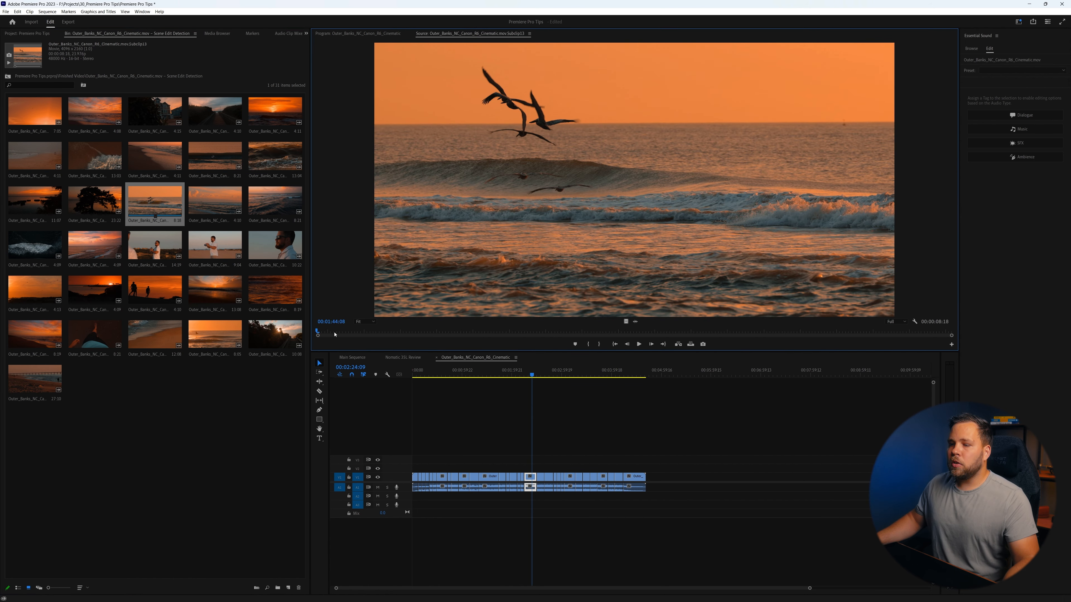
drag(506, 372, 543, 387)
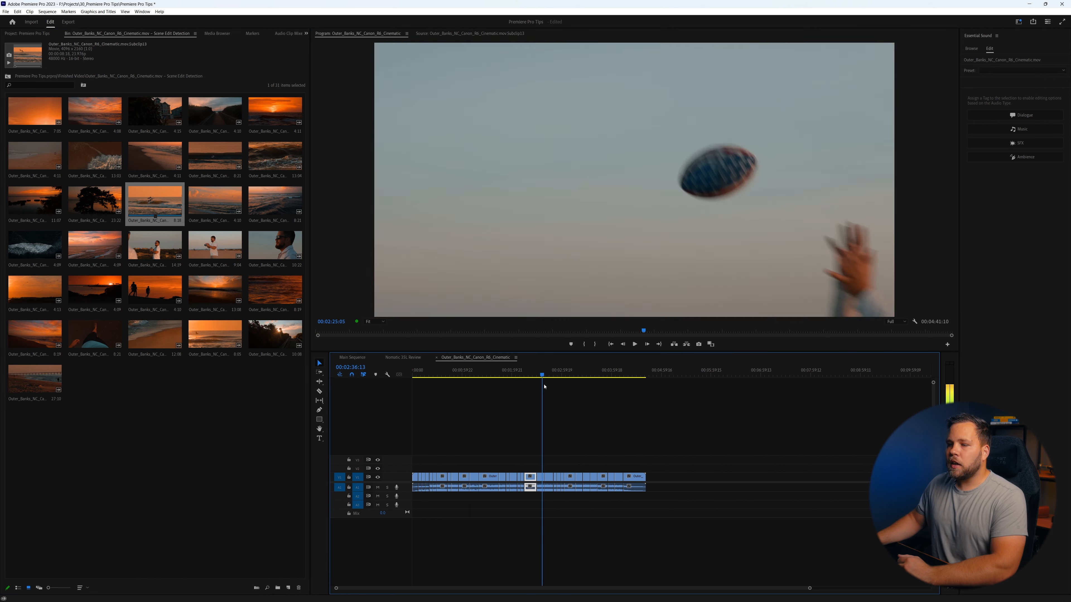
double_click(154, 213)
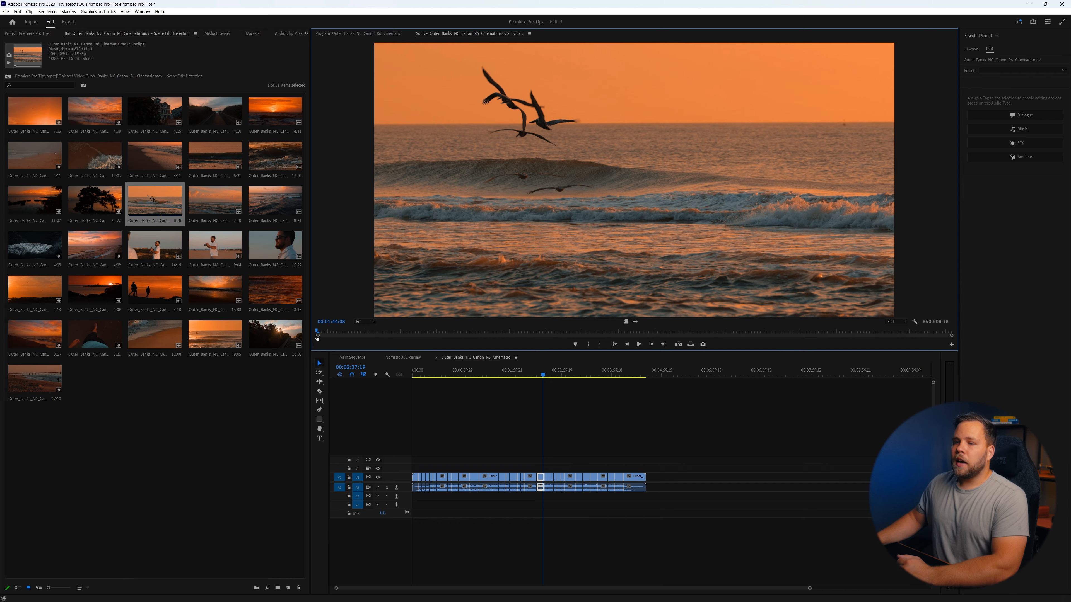
key(space)
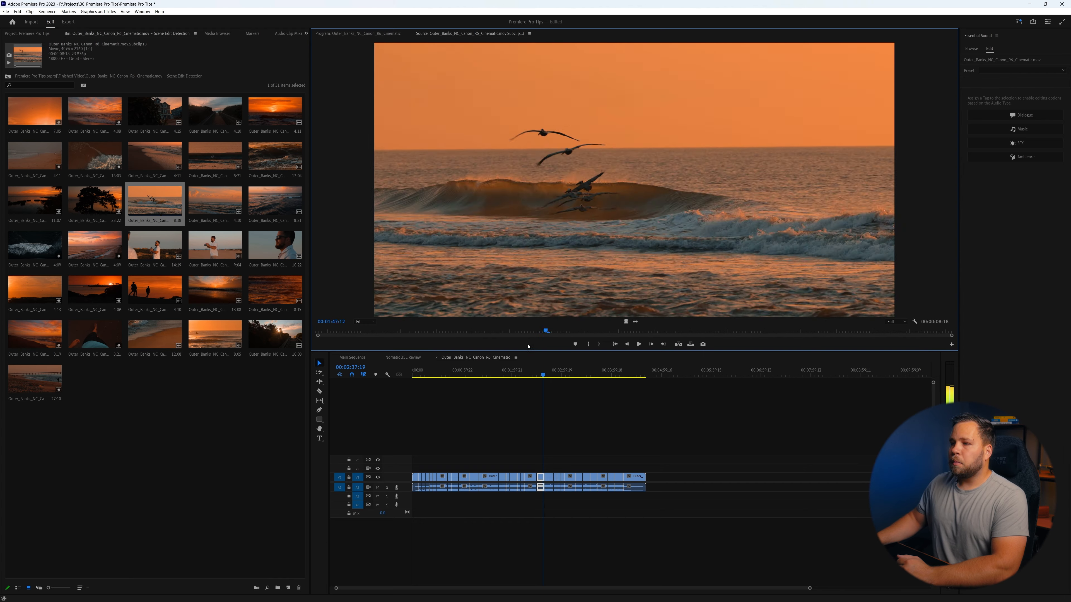
double_click(215, 204)
key(space)
drag(493, 332, 724, 324)
double_click(259, 204)
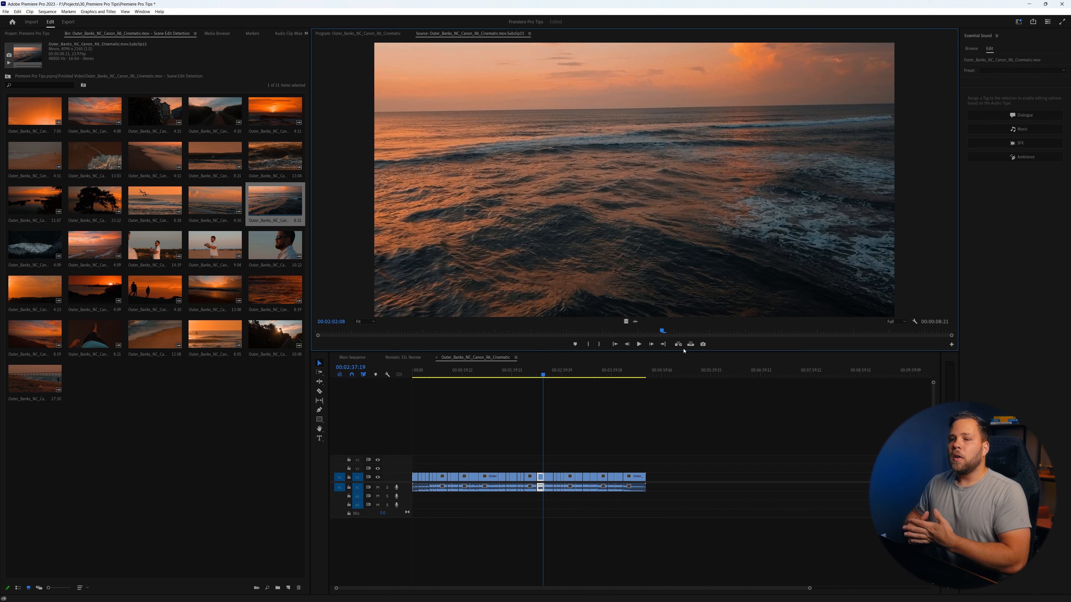
click(644, 378)
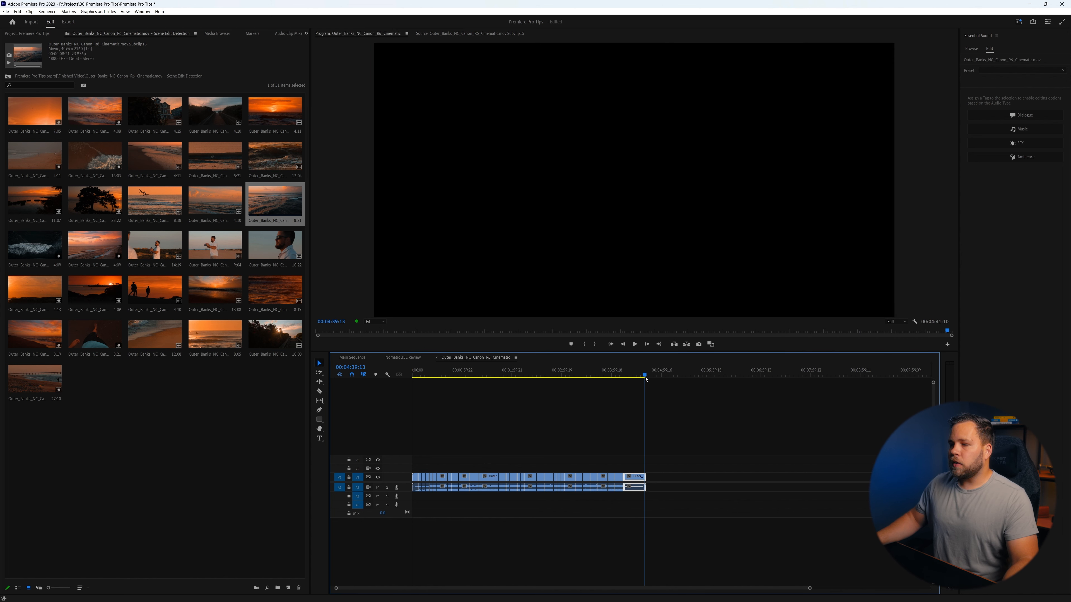
drag(645, 380, 454, 389)
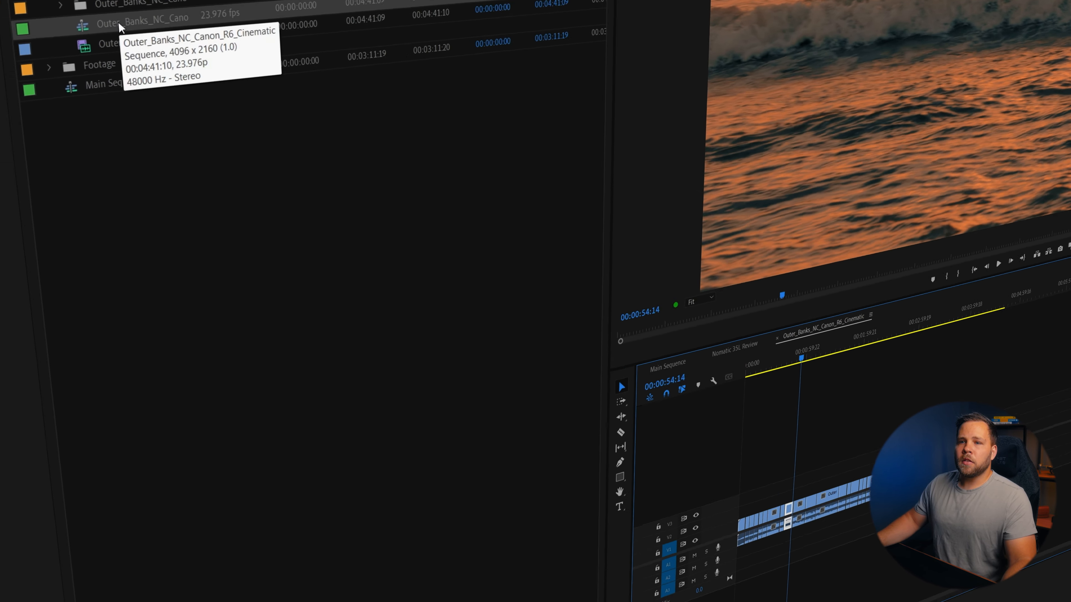
Auto reframe the Outer_Banks_NC_Canon_R6_Cinematic sequence to Vertical 4:5 with Slower Motion tracking and nested clips
right_click(48, 138)
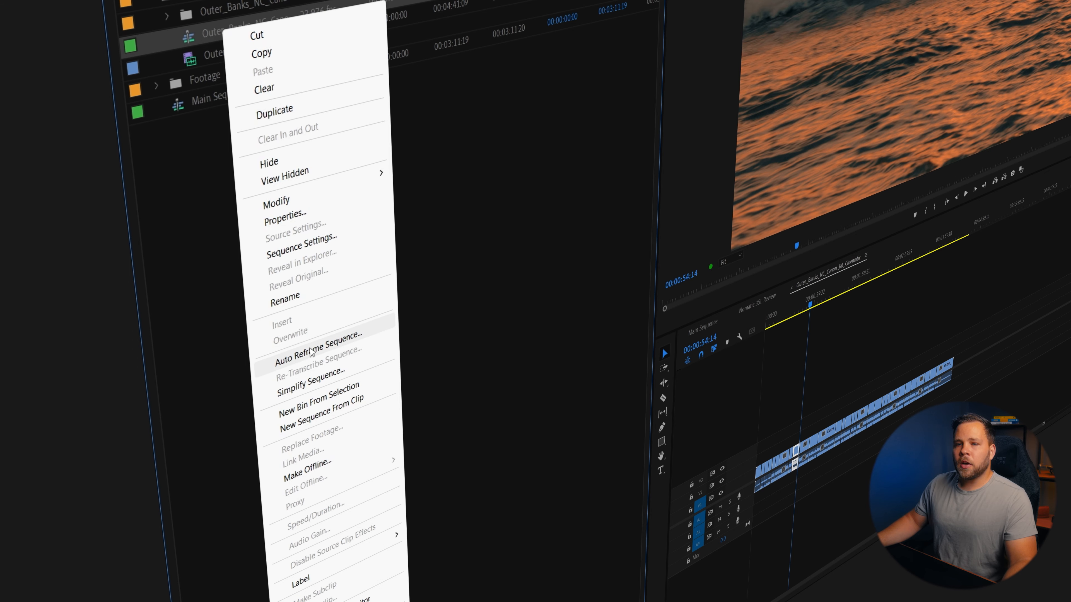
click(313, 353)
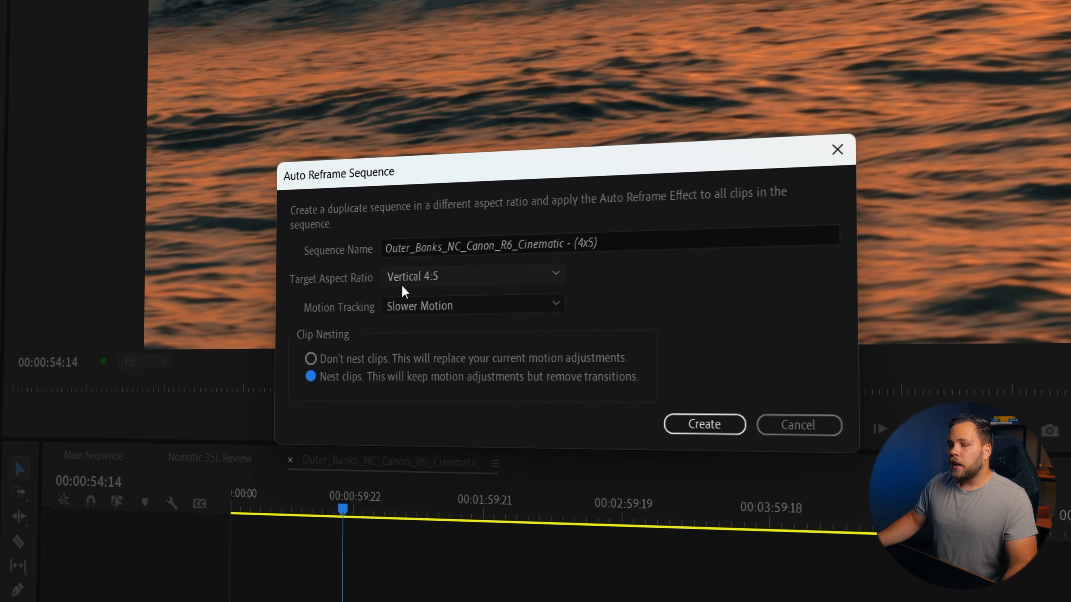
click(437, 278)
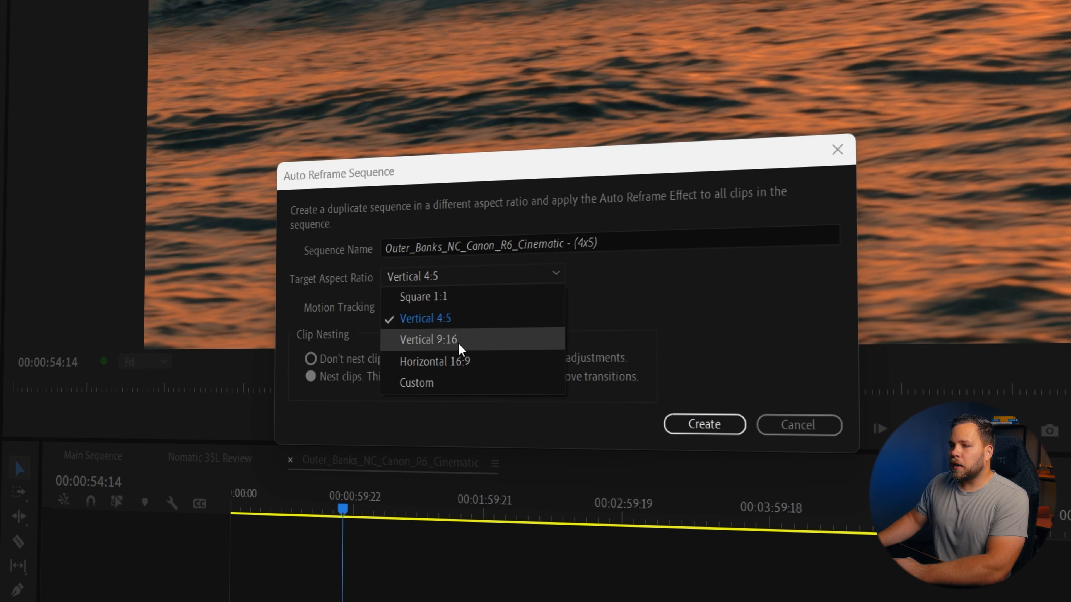
click(455, 323)
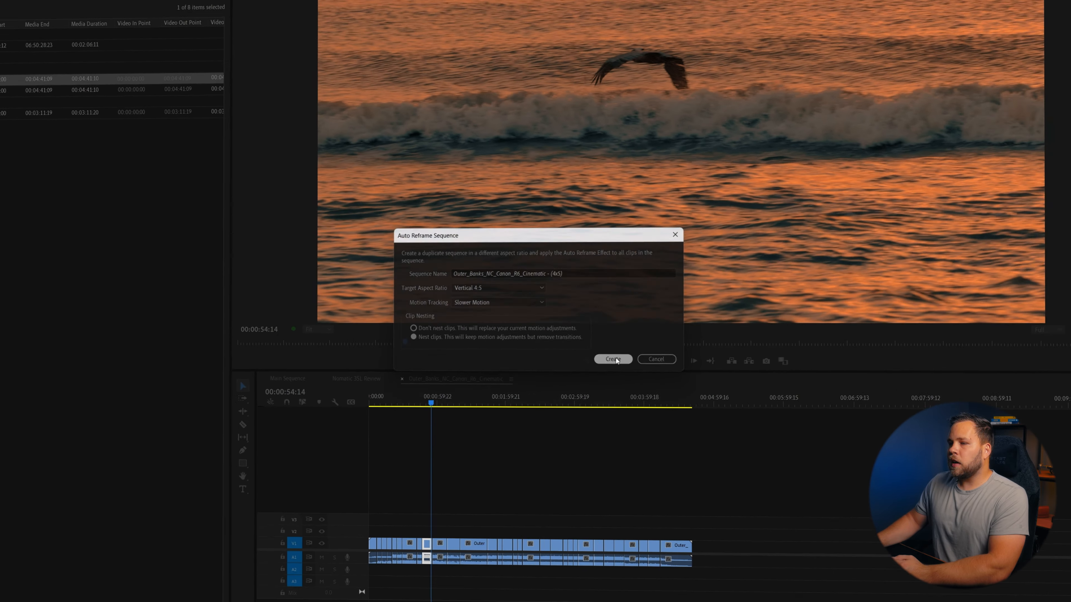
click(704, 424)
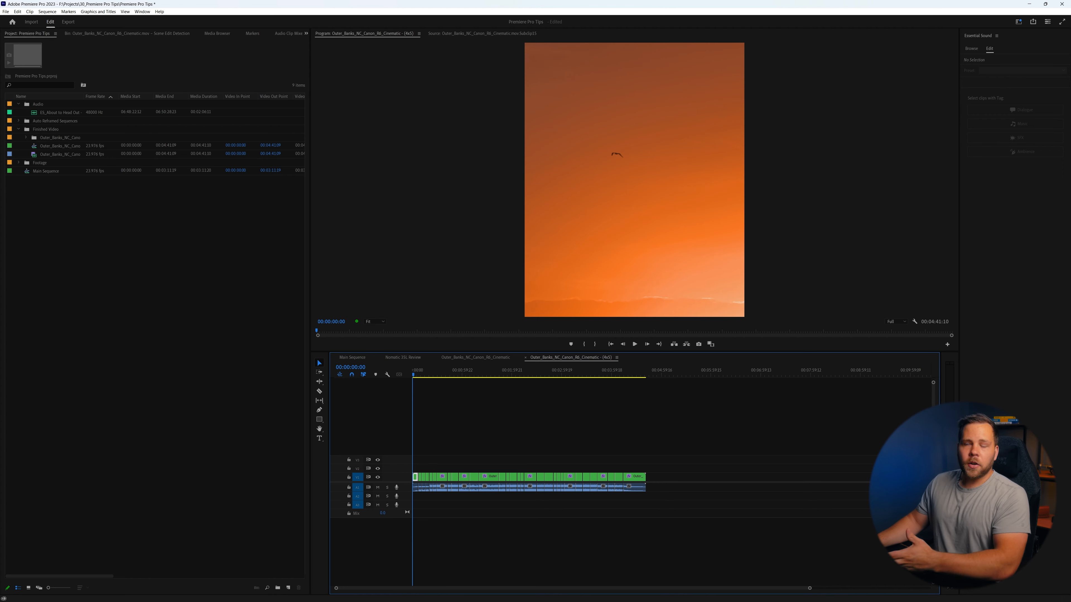
Scrub the 4:5 sequence, open the nested bird clip to play its original wide framing, and return to the reframed sequence
mouse_move(488, 373)
mouse_down()
mouse_move(517, 377)
mouse_move(503, 379)
mouse_up()
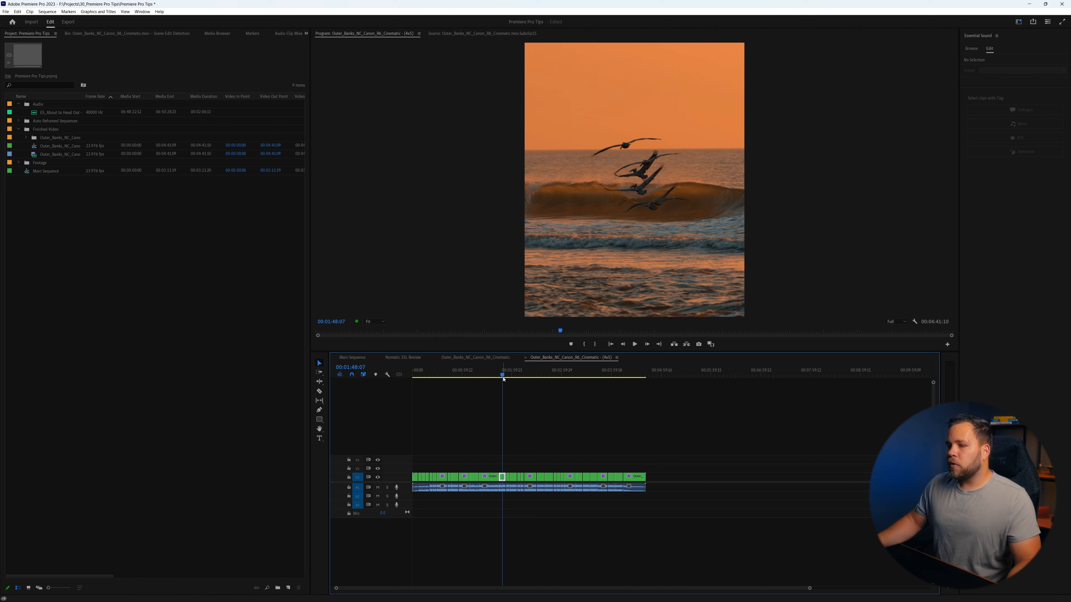
double_click(502, 478)
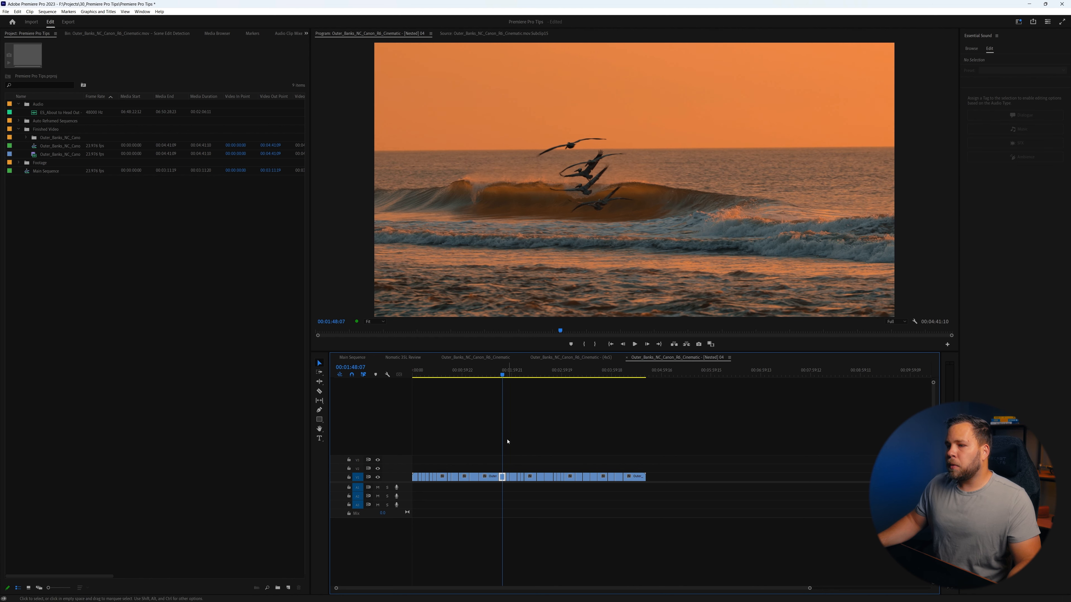
drag(502, 375, 501, 376)
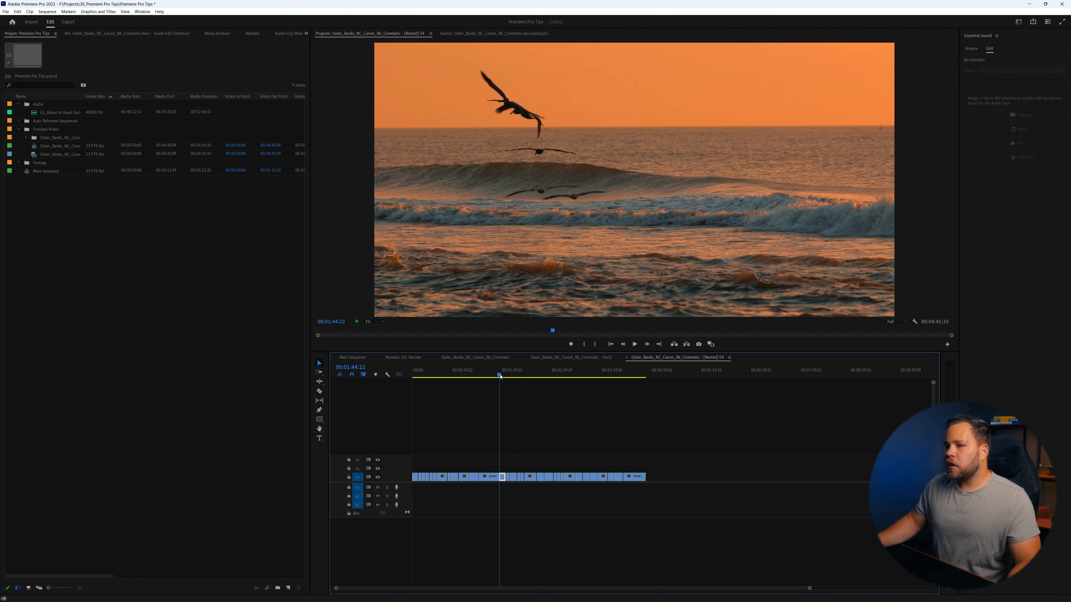
key(space)
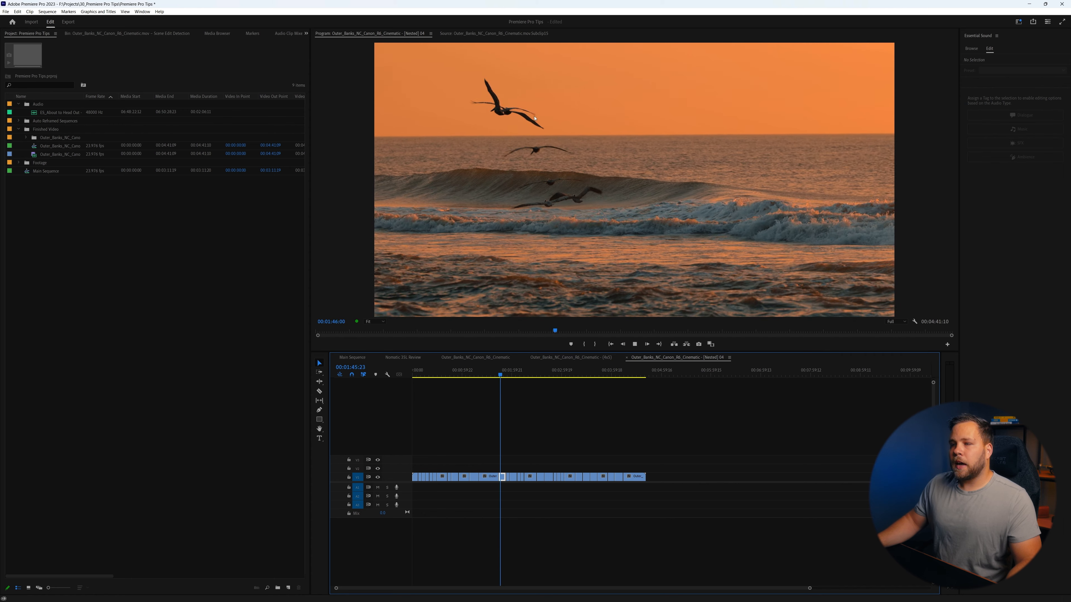
key(space)
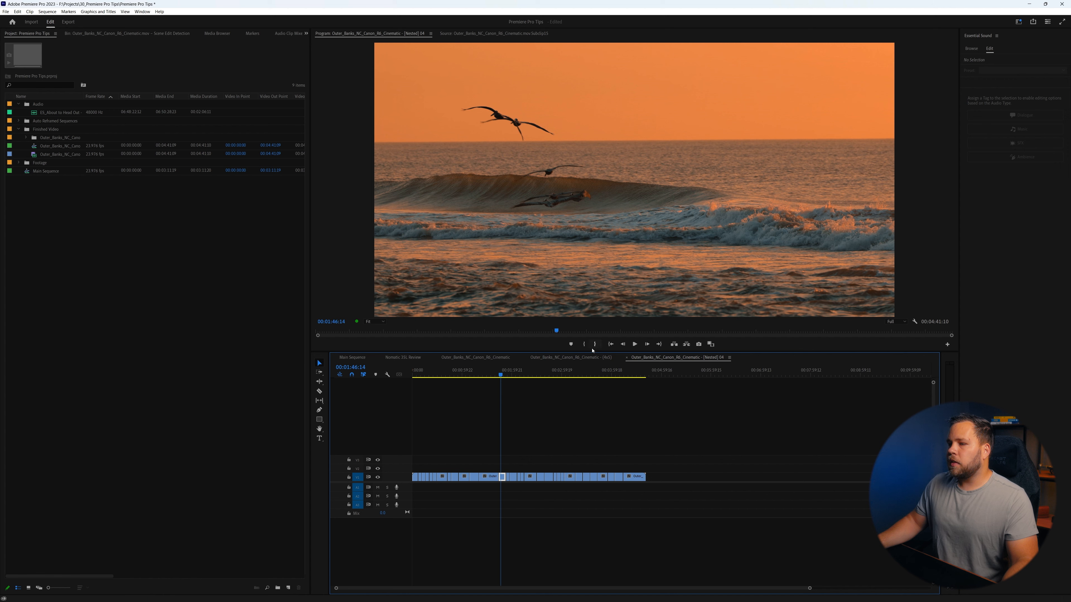
click(583, 359)
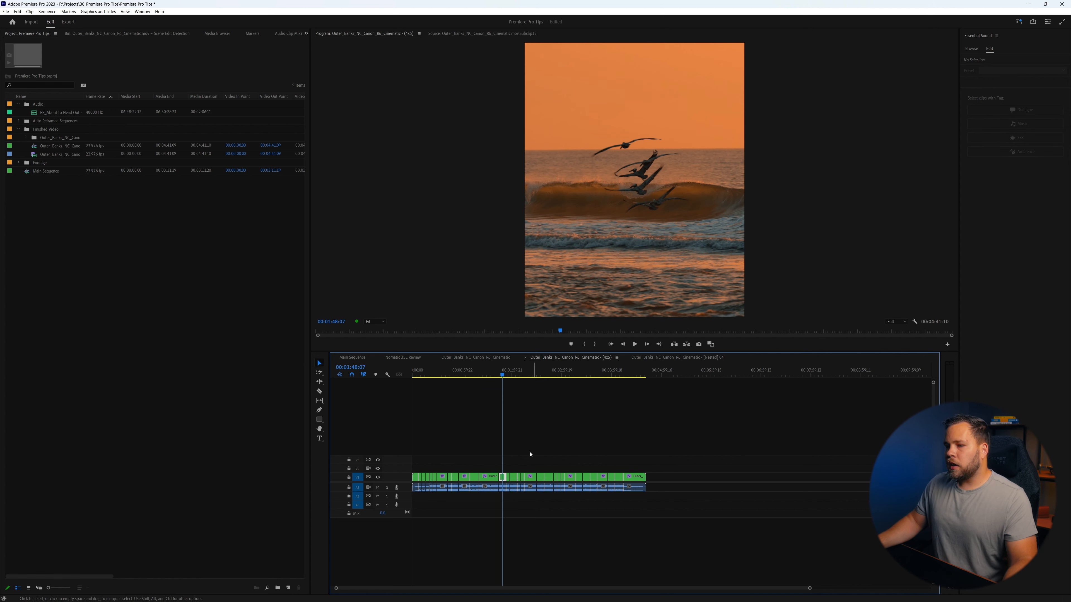
Play the bird clip in the 4:5 sequence and scrub through the following clips to check the reframing
scroll(497, 473, up, 3)
drag(521, 376, 508, 381)
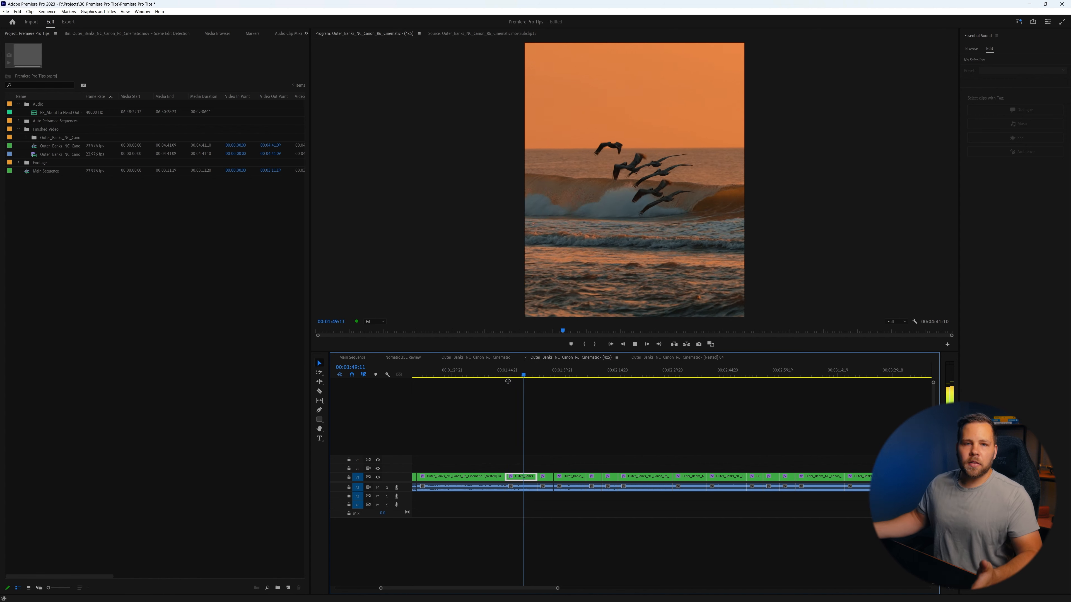
key(space)
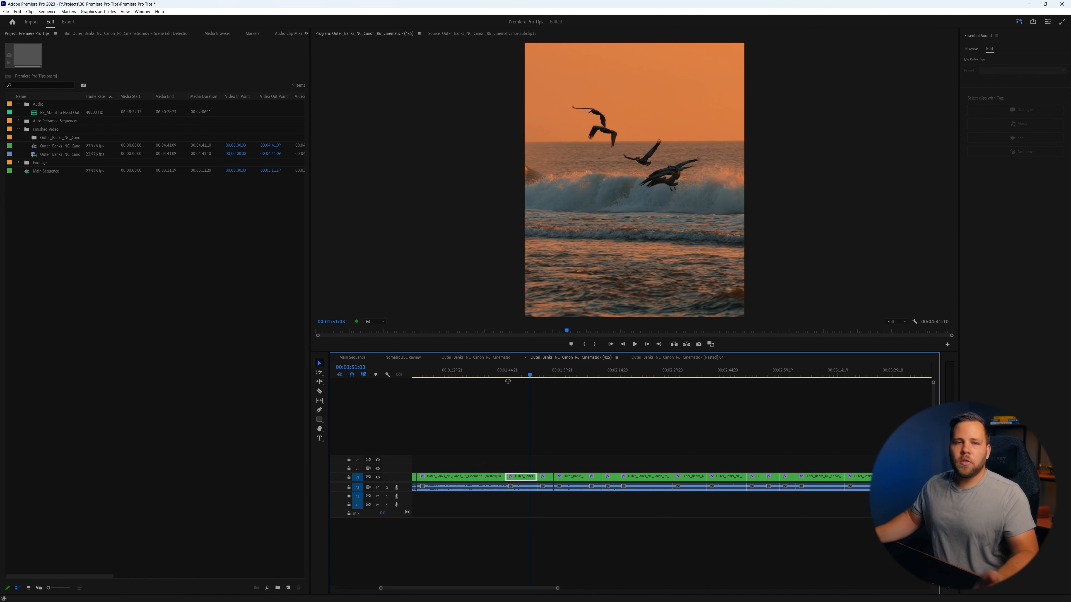
scroll(522, 375, down, 4)
drag(506, 374, 552, 380)
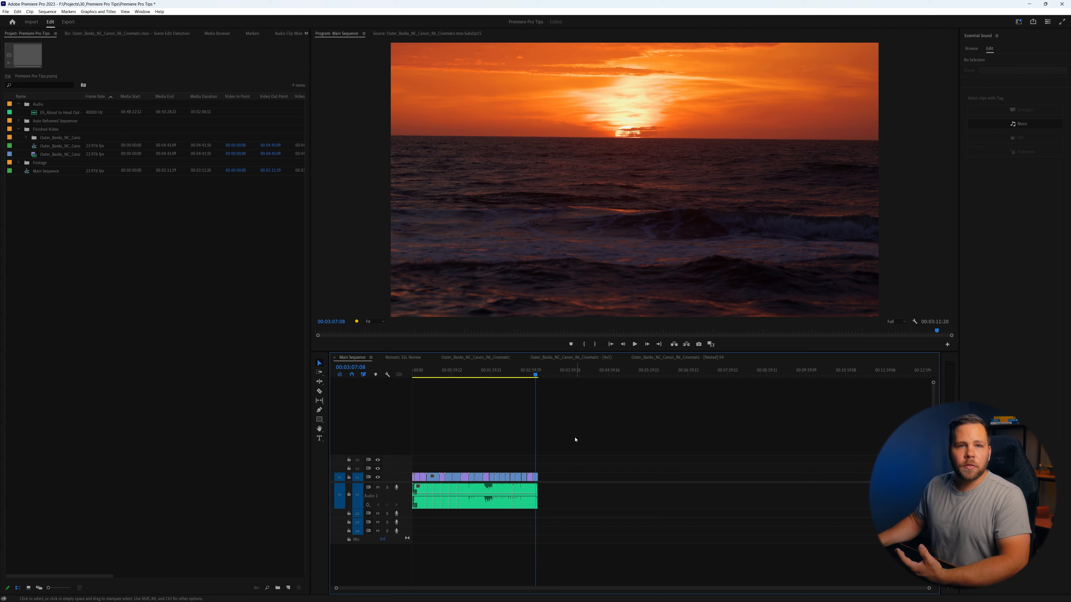
Expand the Footage bin, place R6__0528.MP4 in the Main Sequence beyond the existing clips, and play it at normal speed
click(19, 163)
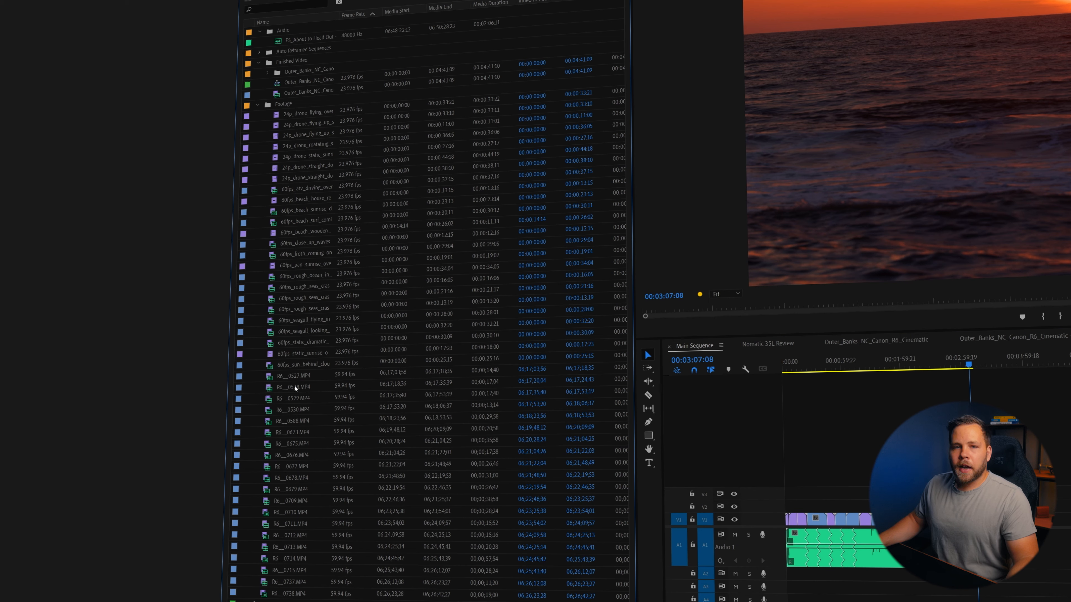
click(287, 386)
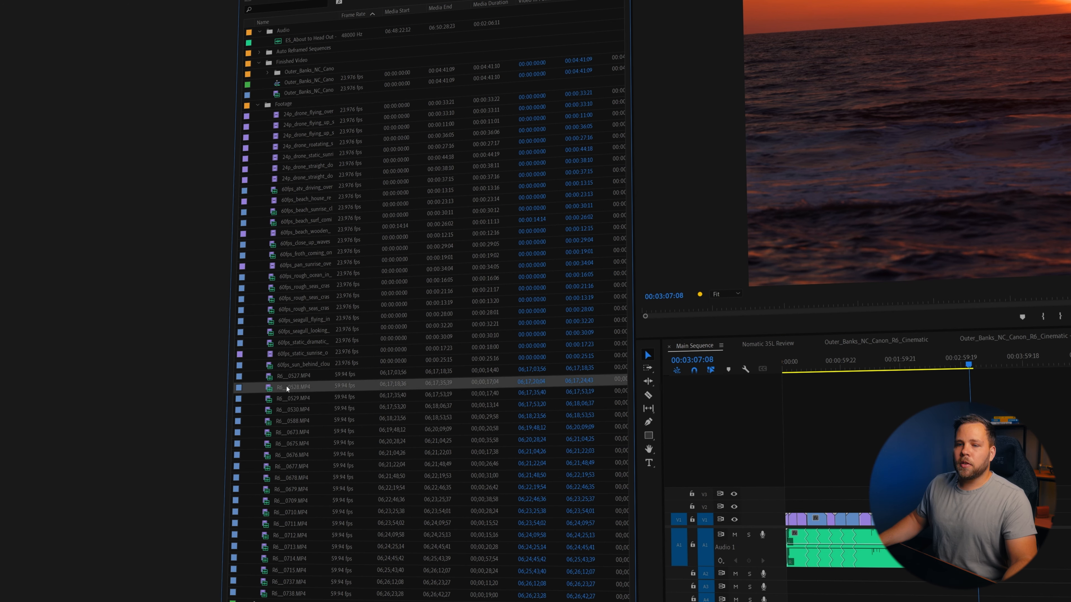
drag(286, 388, 448, 564)
scroll(442, 529, up, 5)
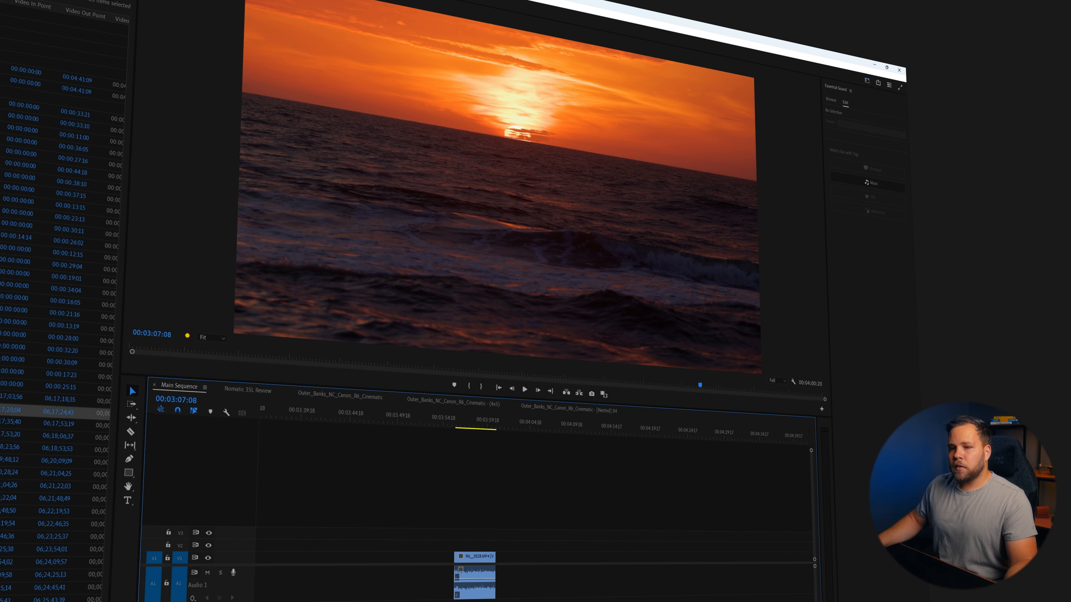
click(460, 422)
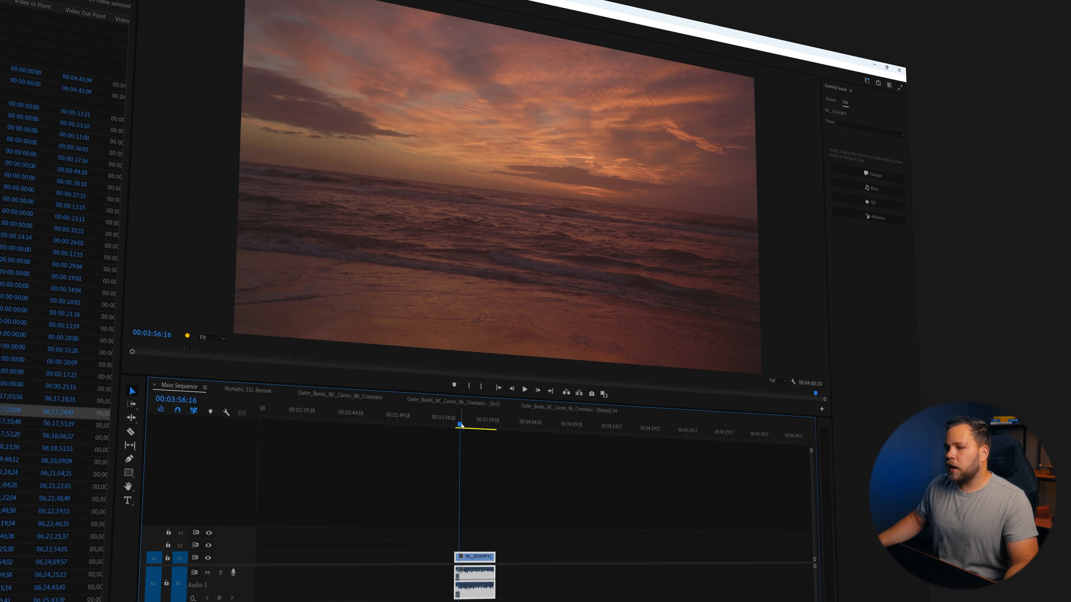
key(space)
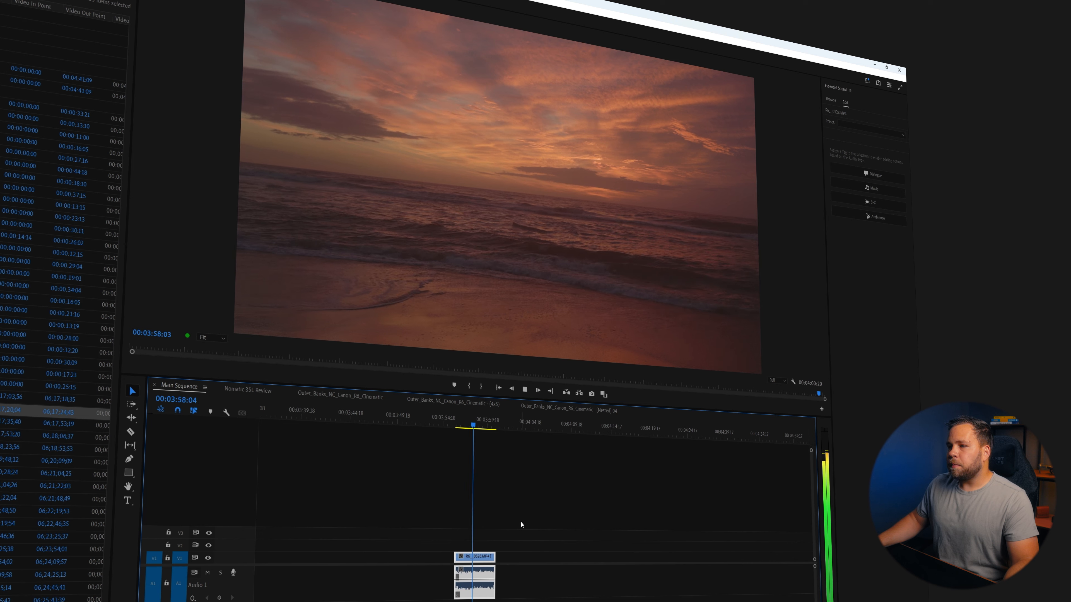
key(space)
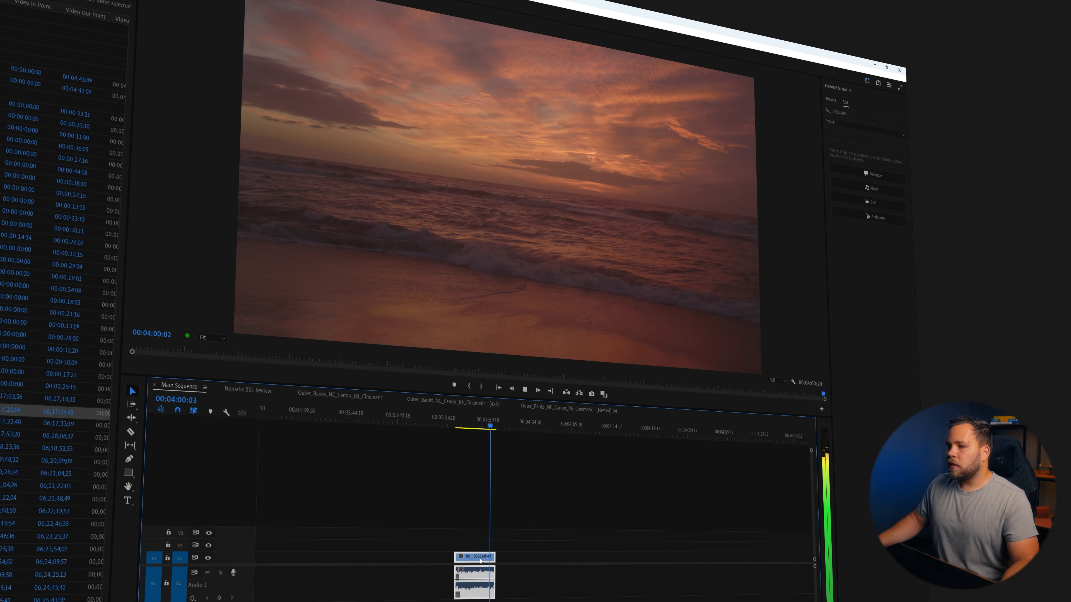
Set the speed of the R6__0528.MP4 timeline clip to 50% and play the slowed footage
right_click(479, 559)
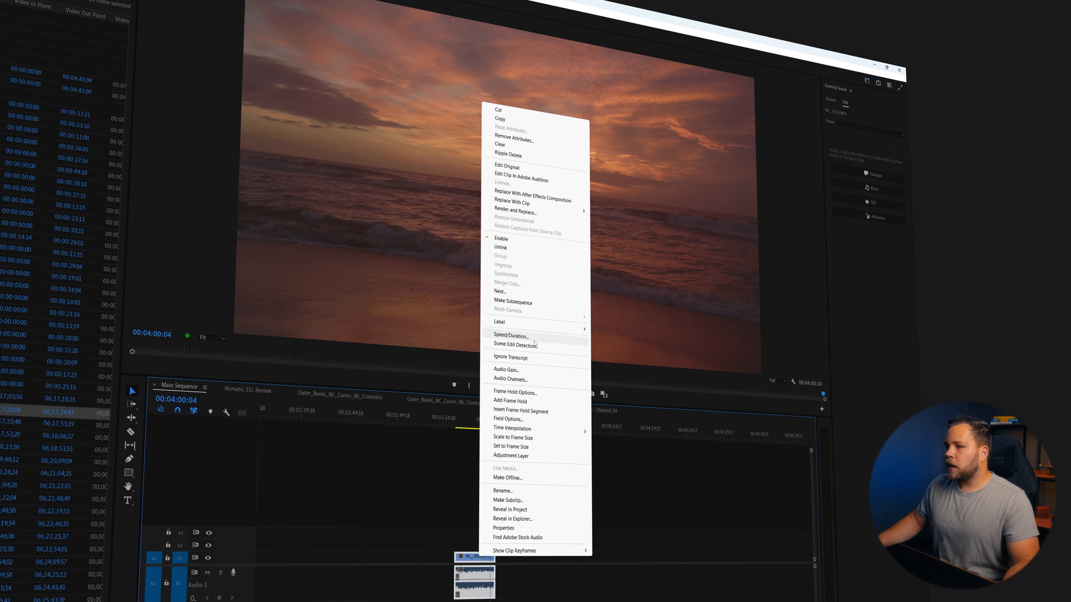
click(511, 335)
text(5)
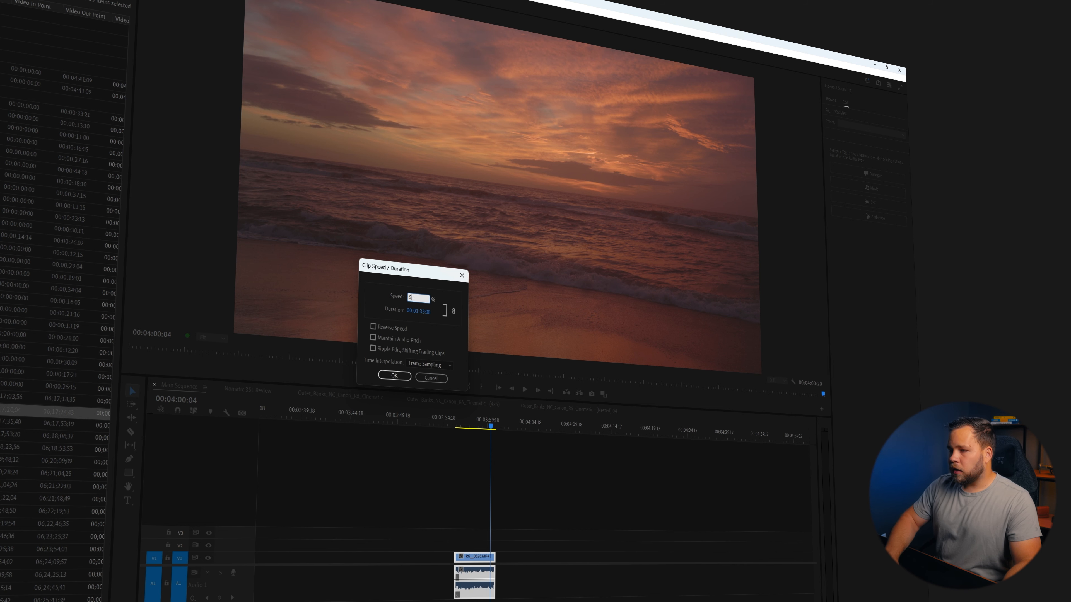
key(Return)
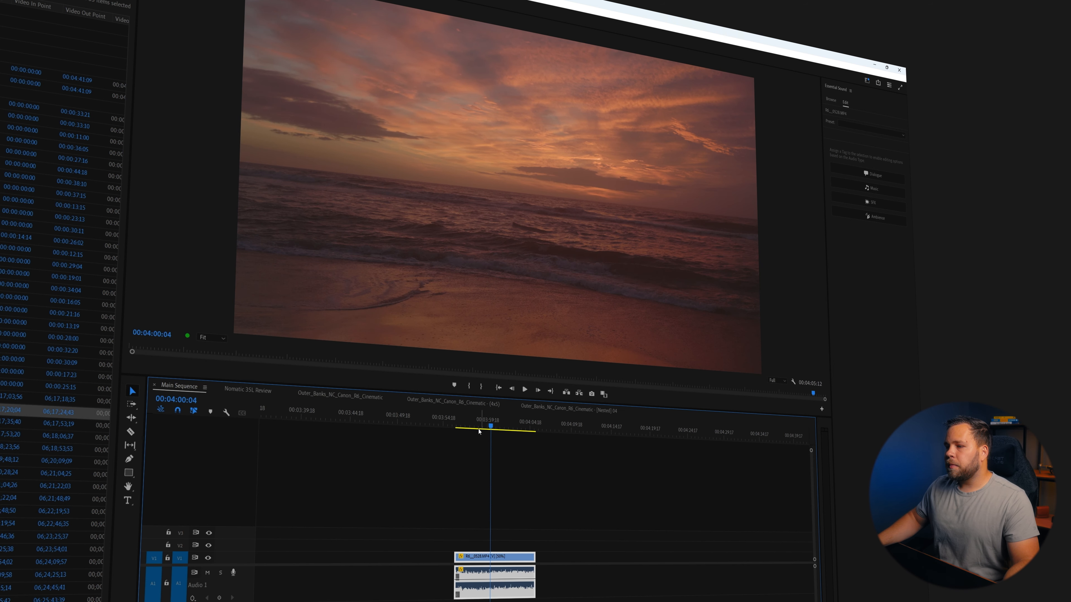
click(470, 422)
key(space)
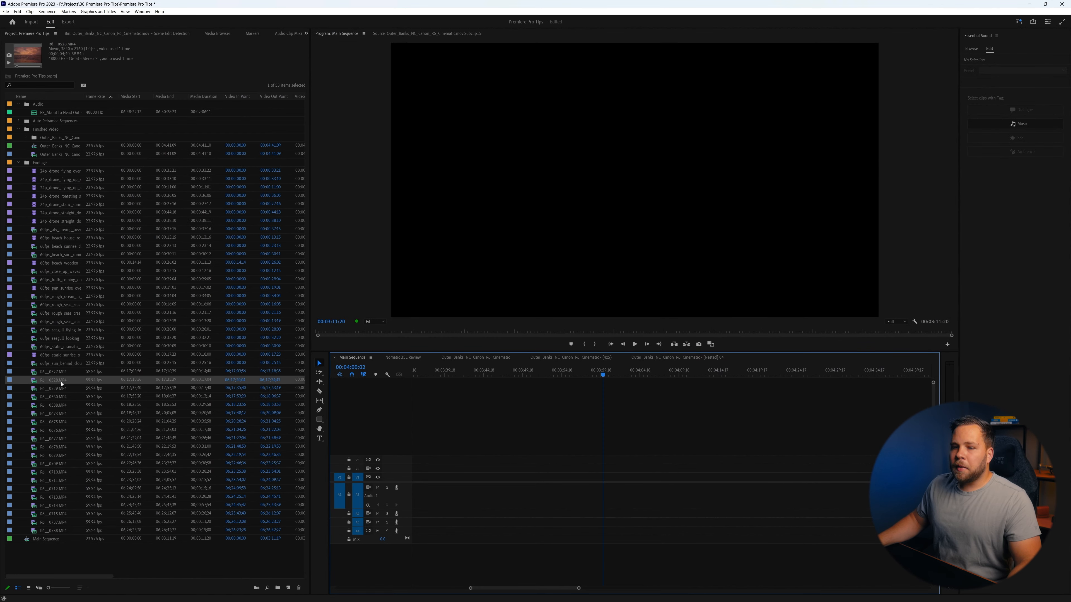
Select the clips R6__0527.MP4 through R6__0738.MP4 and interpret their footage at an assumed frame rate of 23.976 fps
click(55, 373)
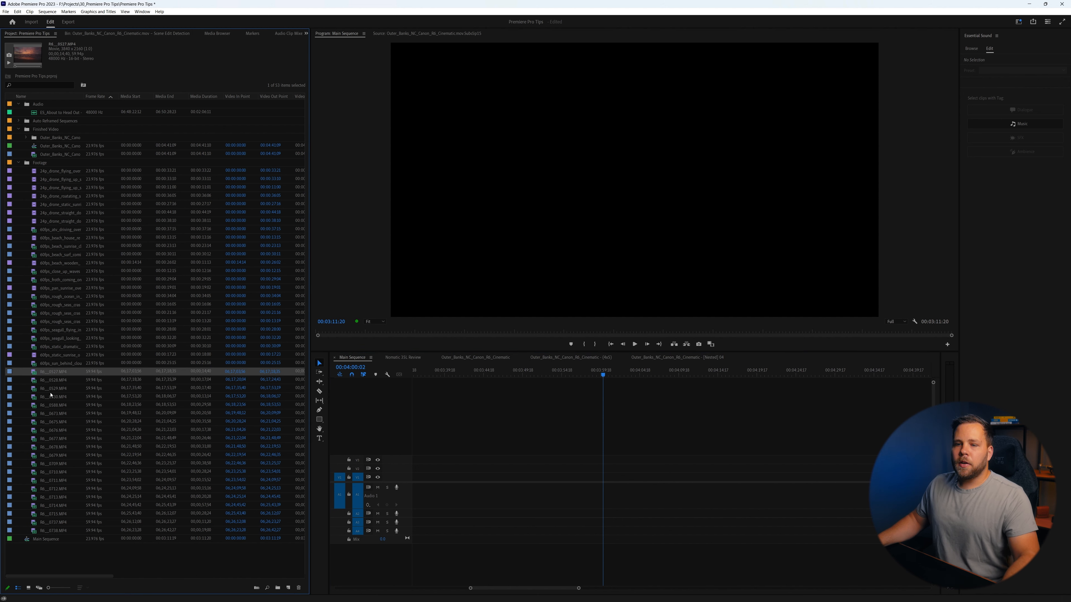
shift+click(46, 533)
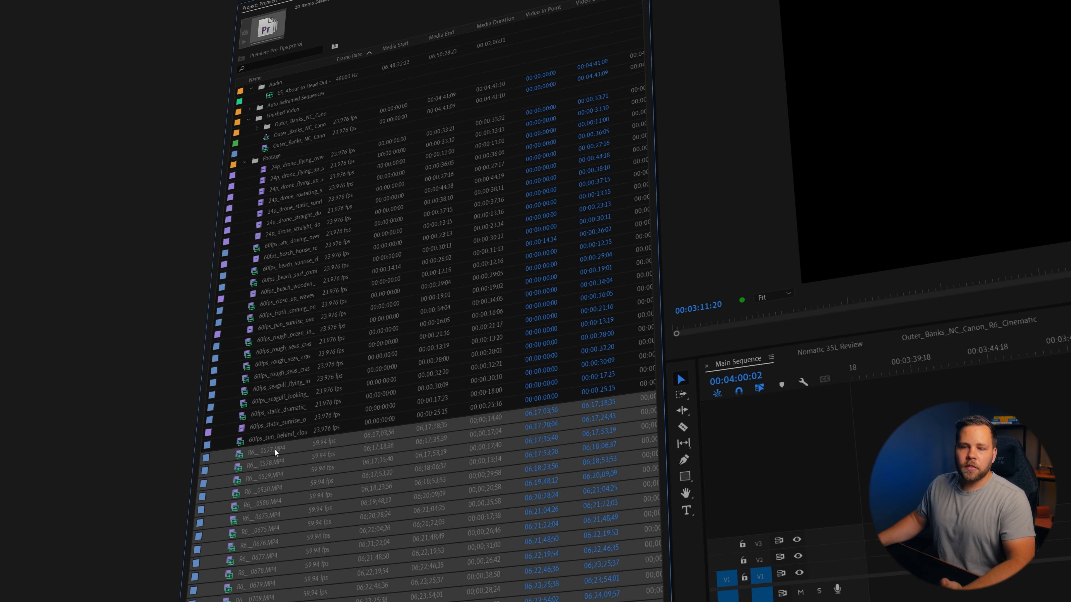
right_click(274, 449)
mouse_move(346, 174)
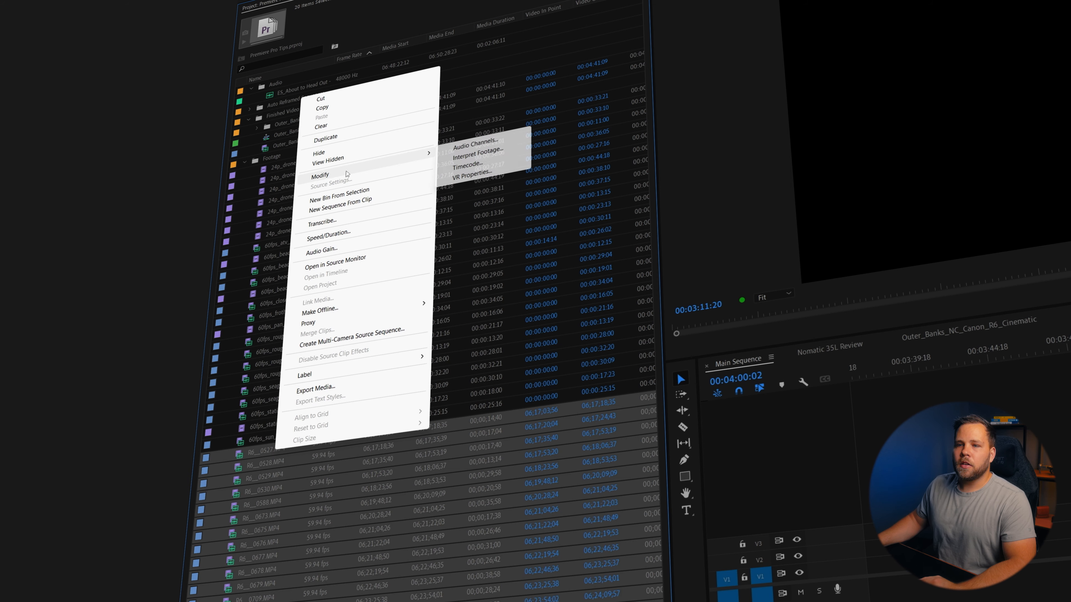
click(503, 149)
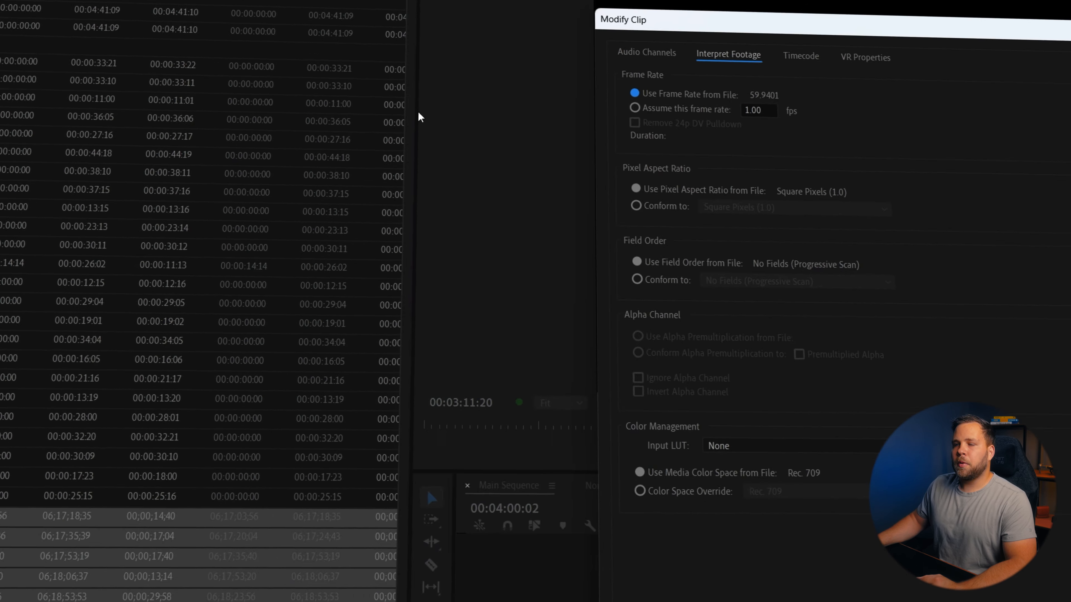
click(669, 109)
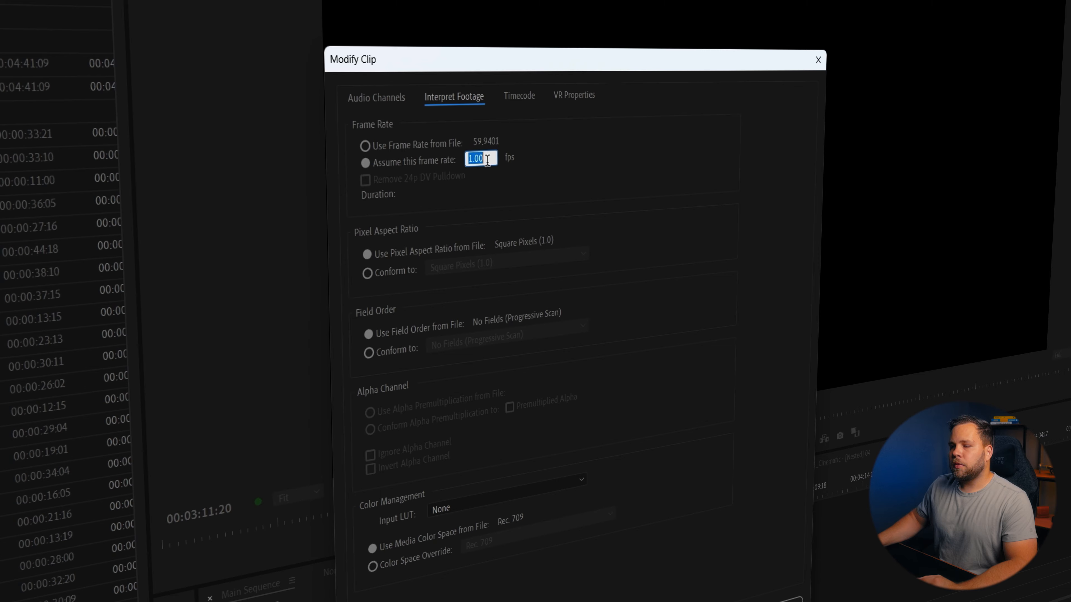
text(23.976)
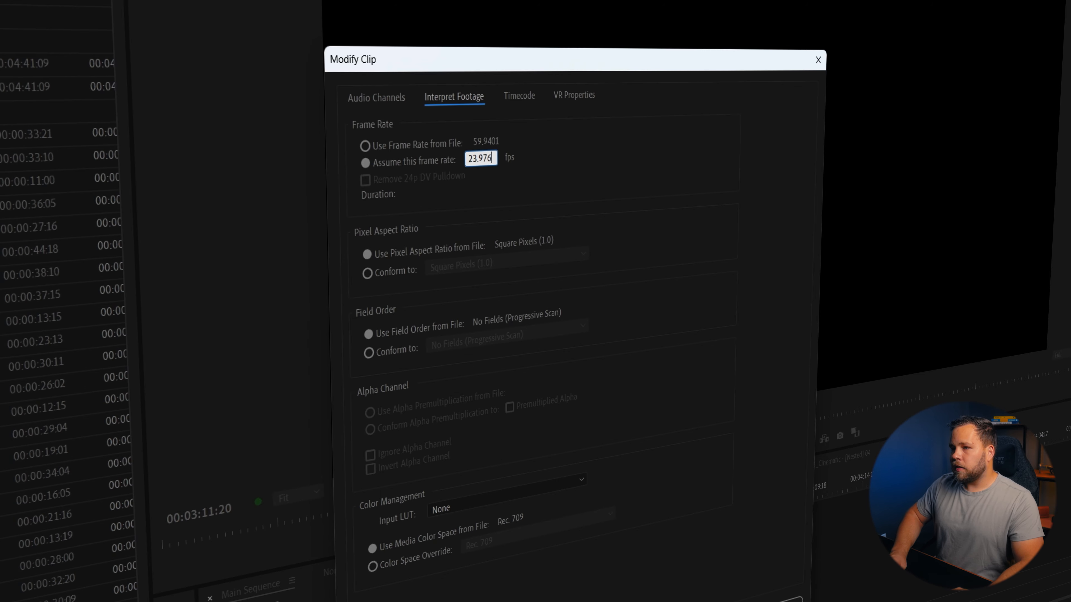
key(Return)
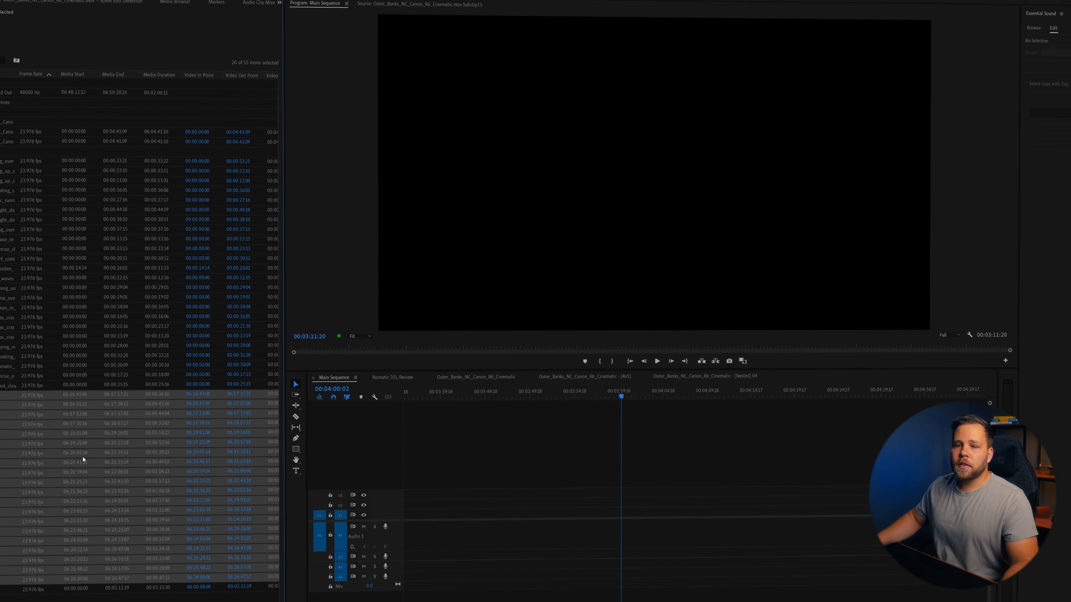
Preview the reinterpreted clips R6__0676.MP4 and R6__0675.MP4 in the source monitor to check their slow motion
click(64, 347)
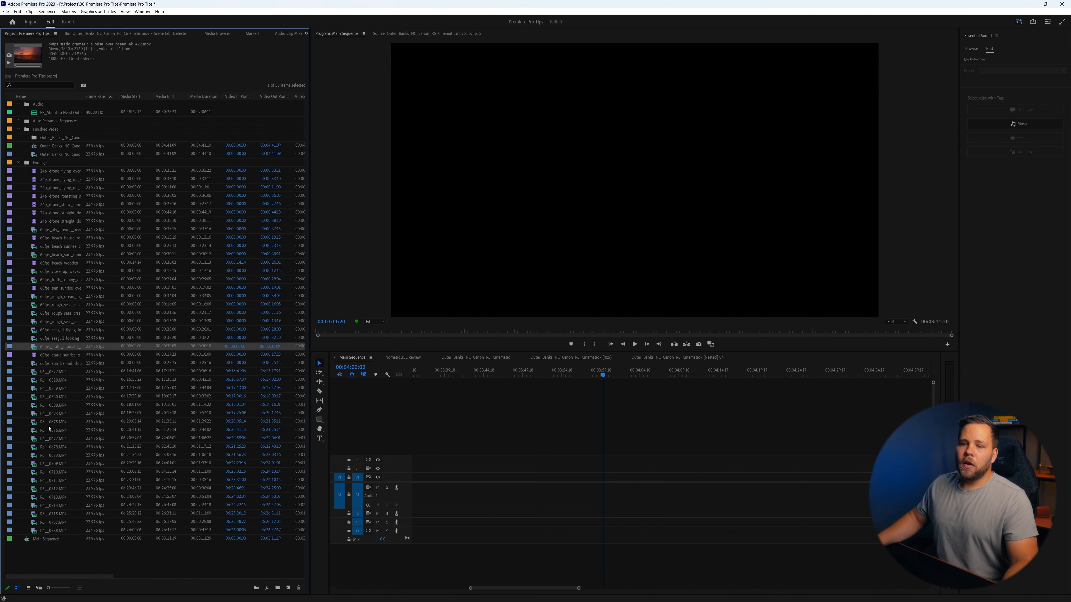
double_click(49, 430)
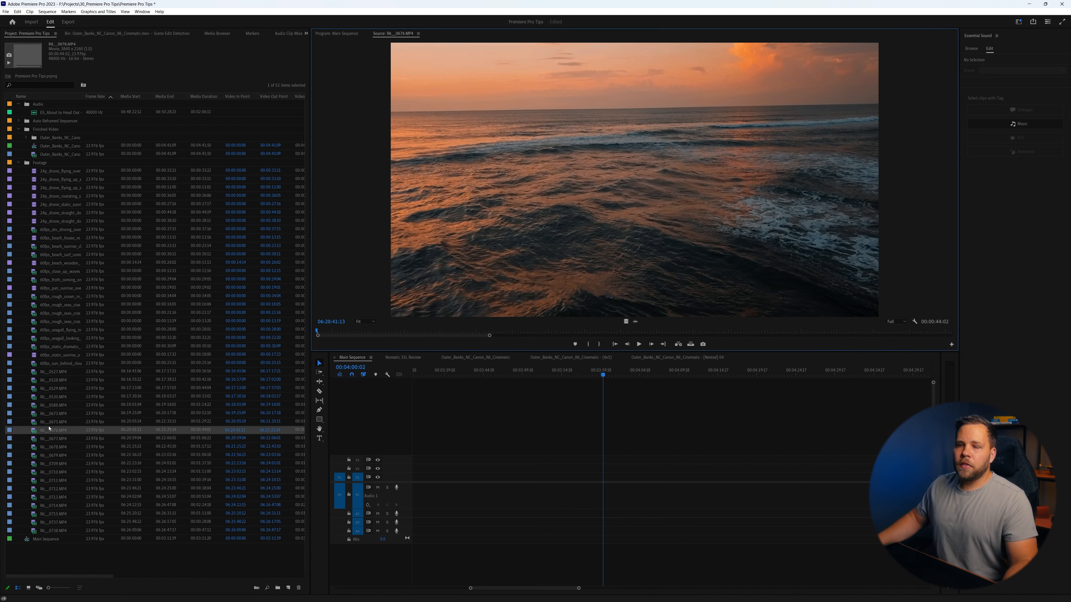
mouse_move(337, 331)
mouse_down()
mouse_move(525, 346)
mouse_move(337, 345)
mouse_up()
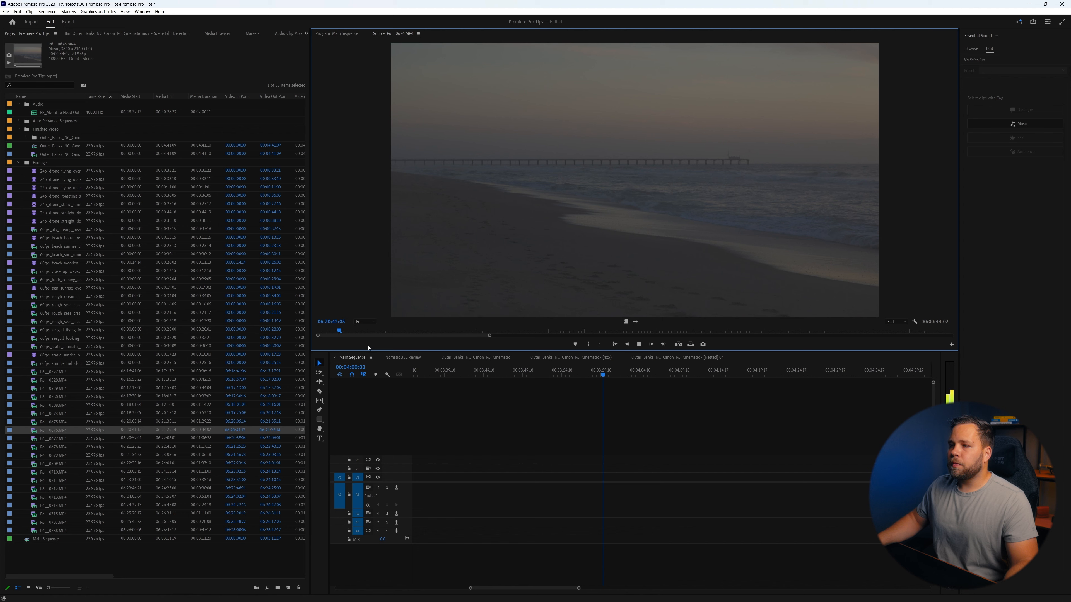
double_click(48, 422)
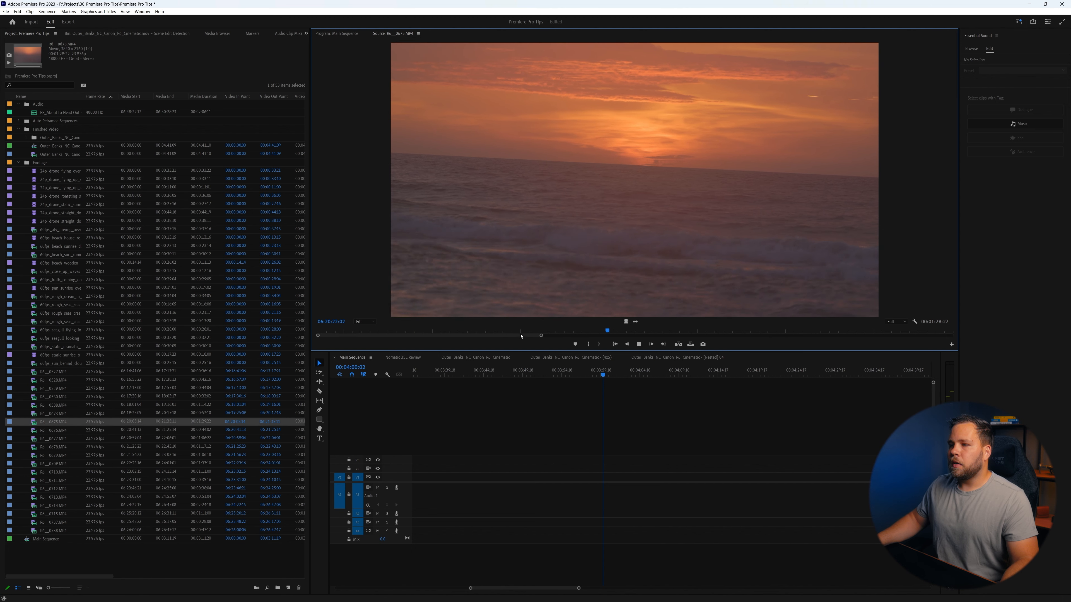
Mark the section of R6__0675.MP4 from about 06:20:39:17 to 06:20:44:06 and place it in the Main Sequence beyond the existing clips
key(space)
drag(541, 336, 725, 335)
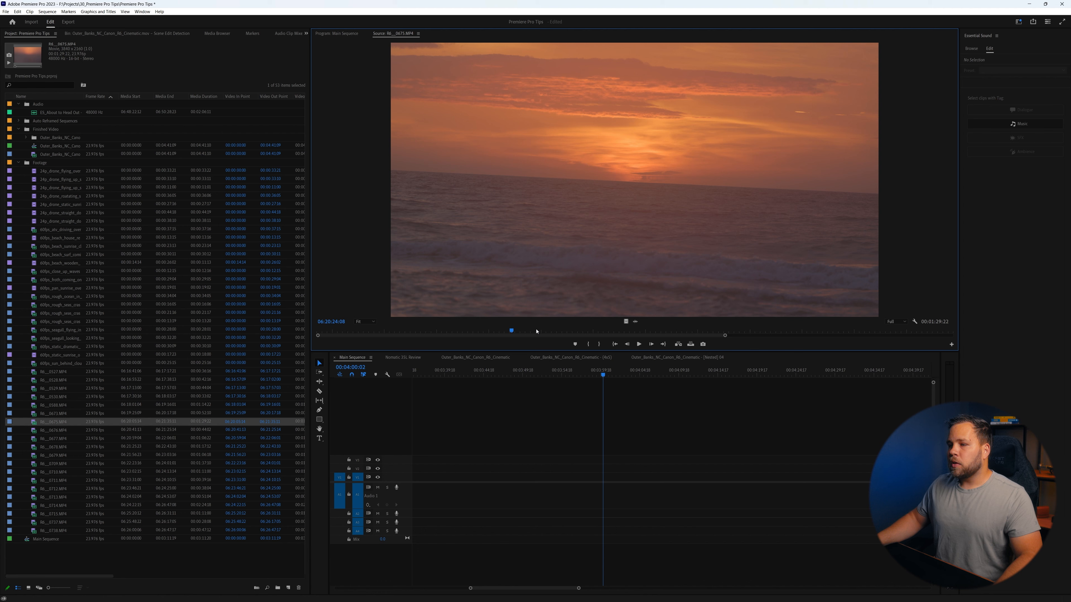
click(627, 331)
click(671, 333)
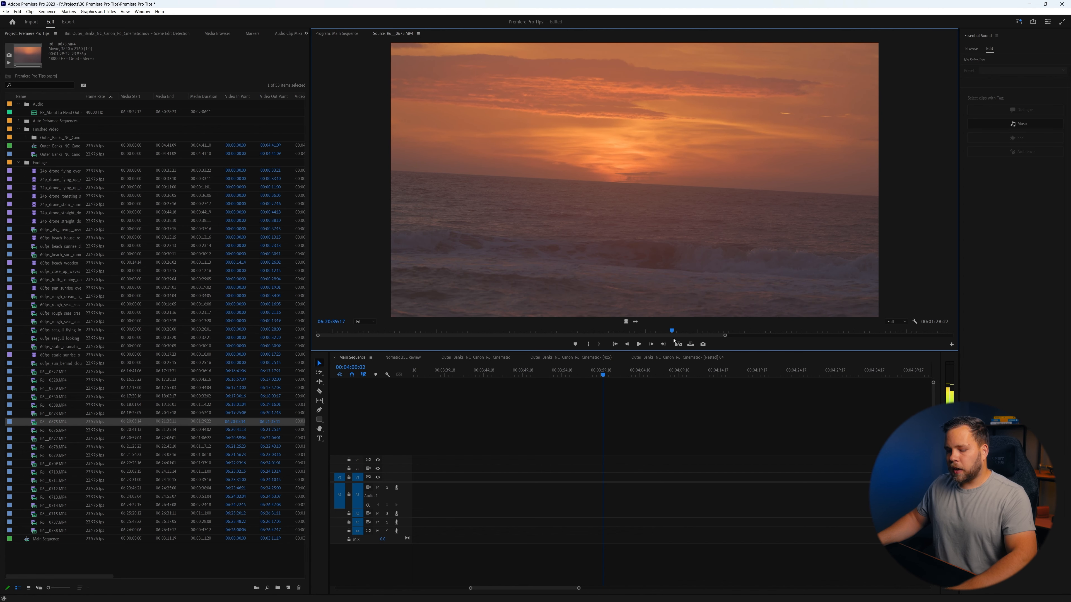
key(i)
click(720, 332)
key(o)
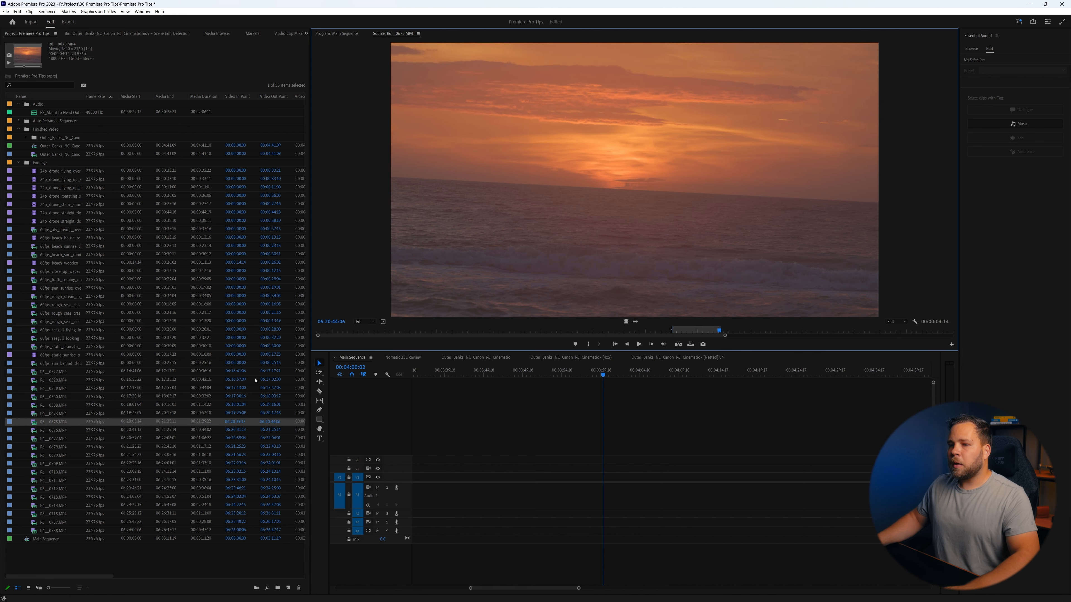
drag(47, 423, 600, 491)
drag(594, 374, 580, 376)
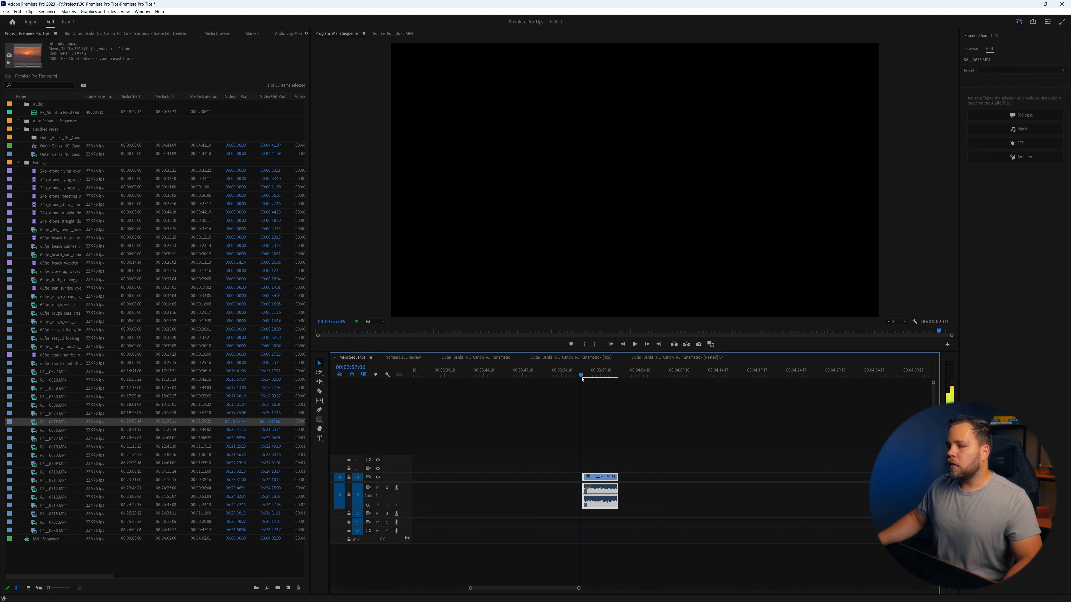
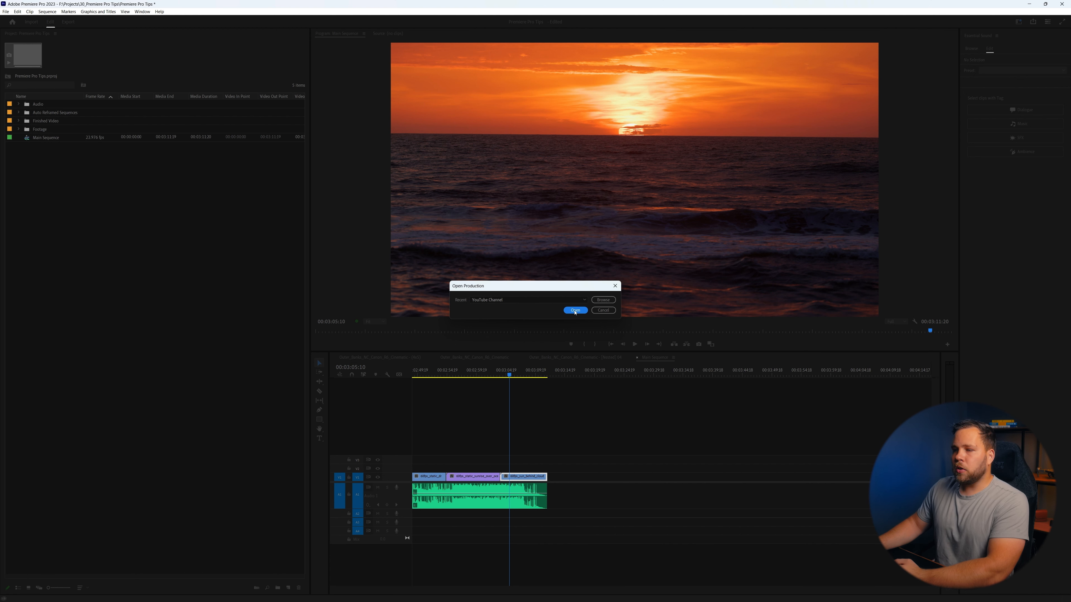
Open the YouTube Channel production and dock its panel alongside the Premiere Pro Tips project
click(575, 310)
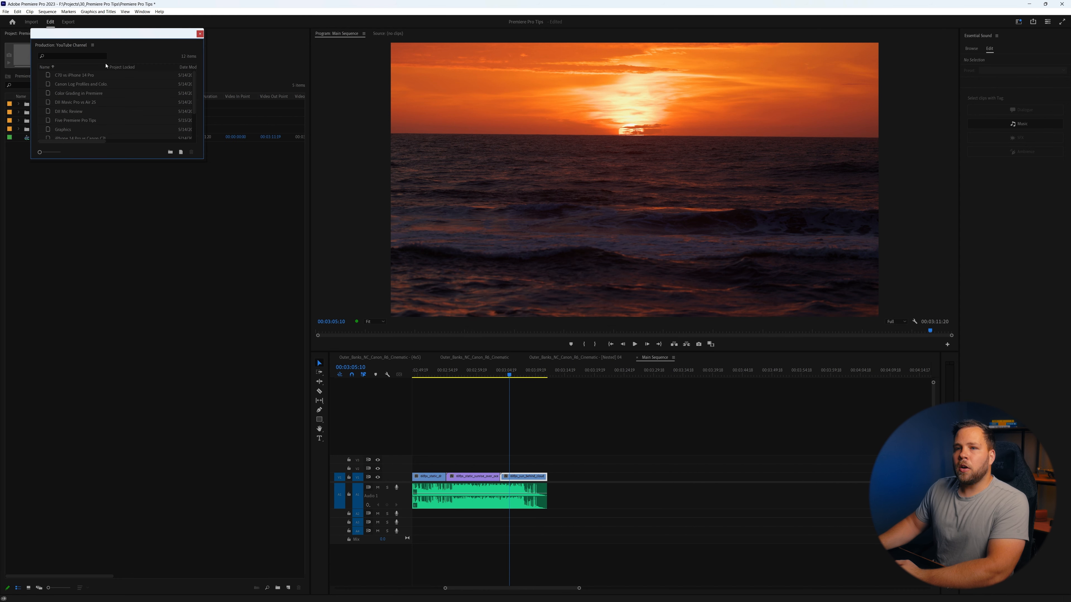
drag(58, 48, 35, 35)
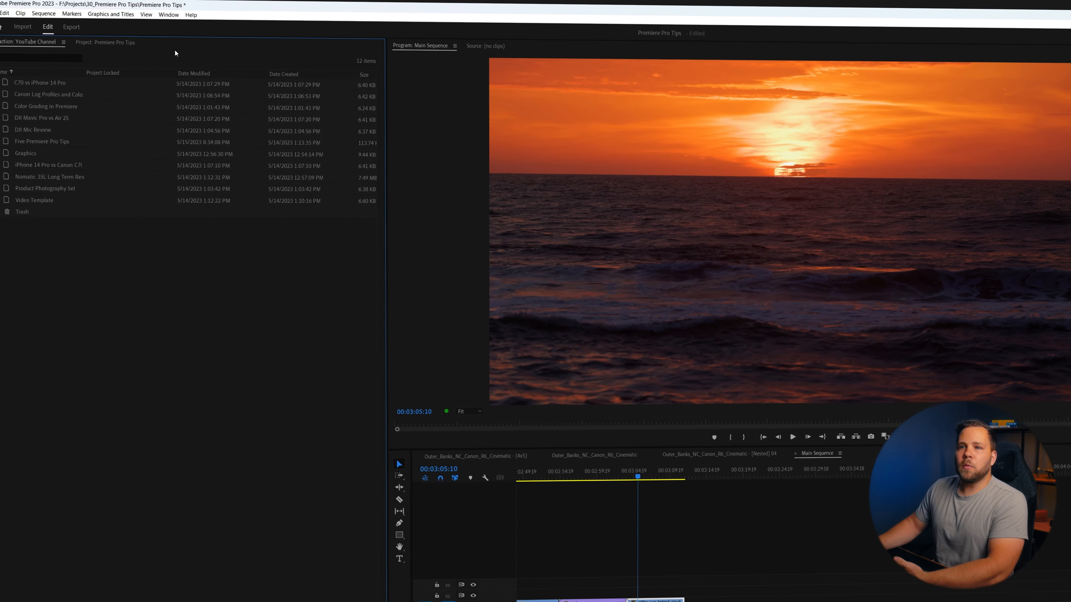
click(168, 14)
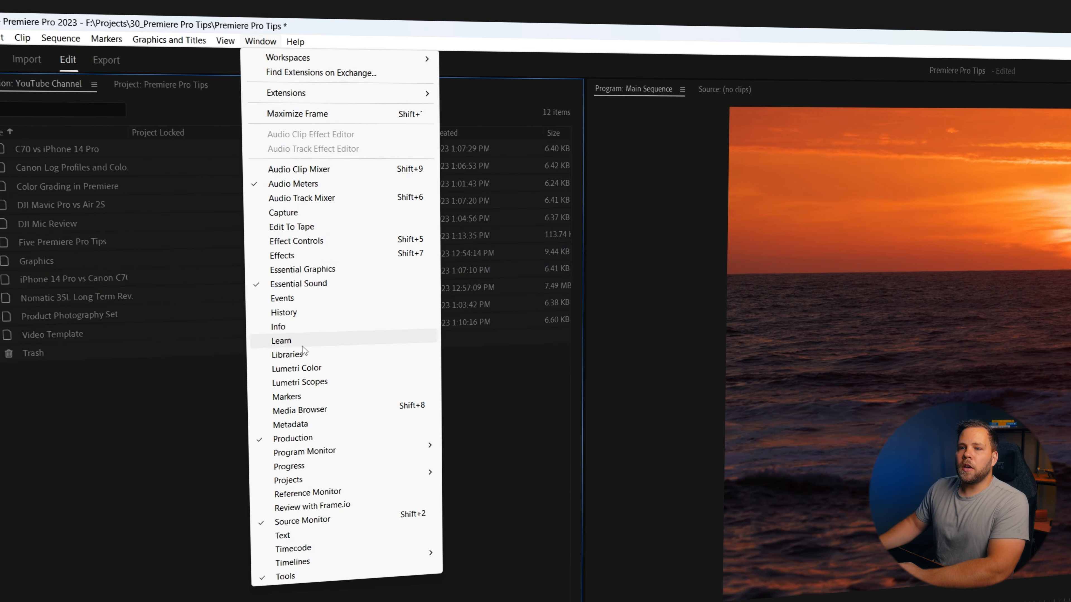
click(64, 426)
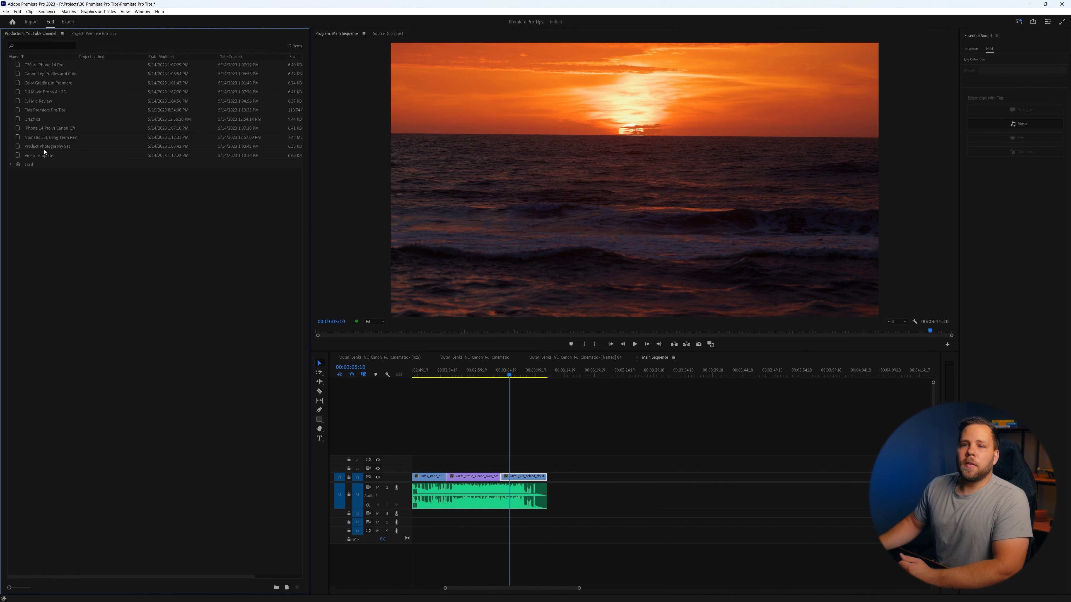
Open the Nomatic 35L Long Term Review project from the production and scrub through the opening of its sequence
click(82, 139)
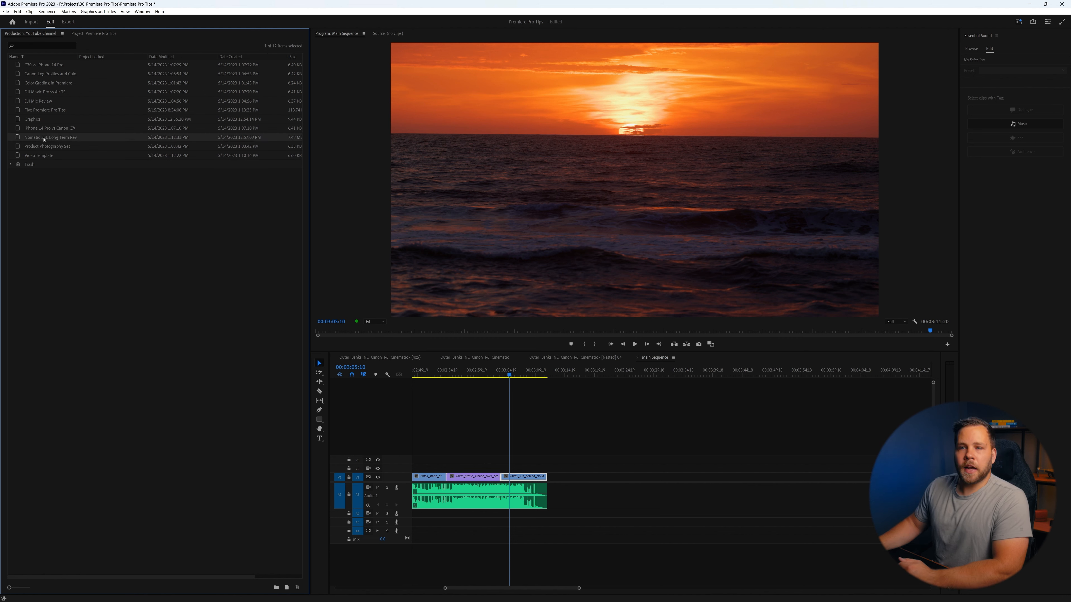
double_click(32, 138)
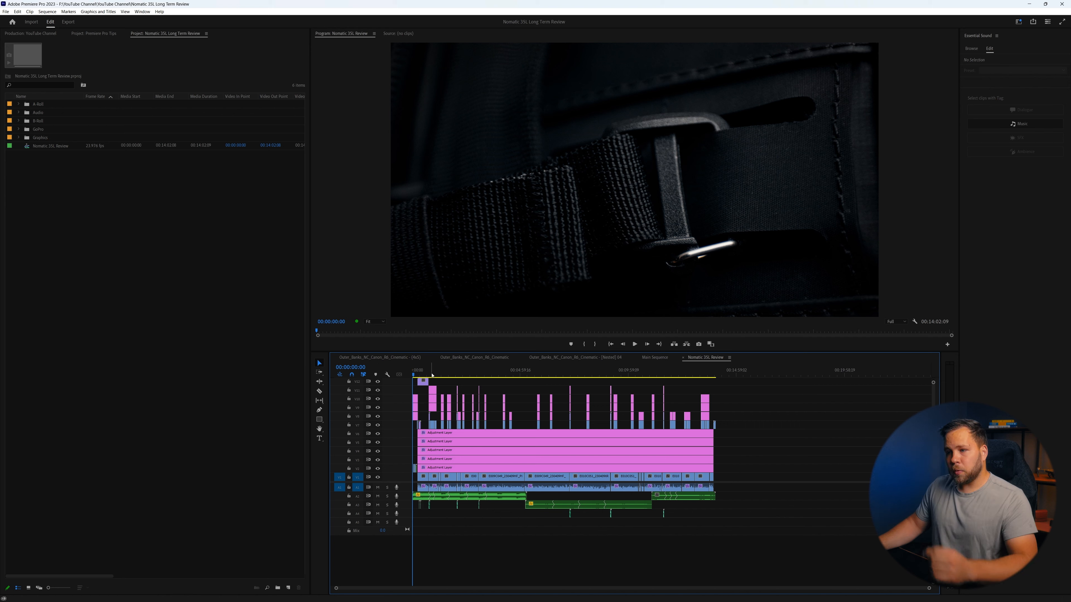
mouse_move(432, 377)
mouse_down()
mouse_move(547, 378)
mouse_move(418, 376)
mouse_up()
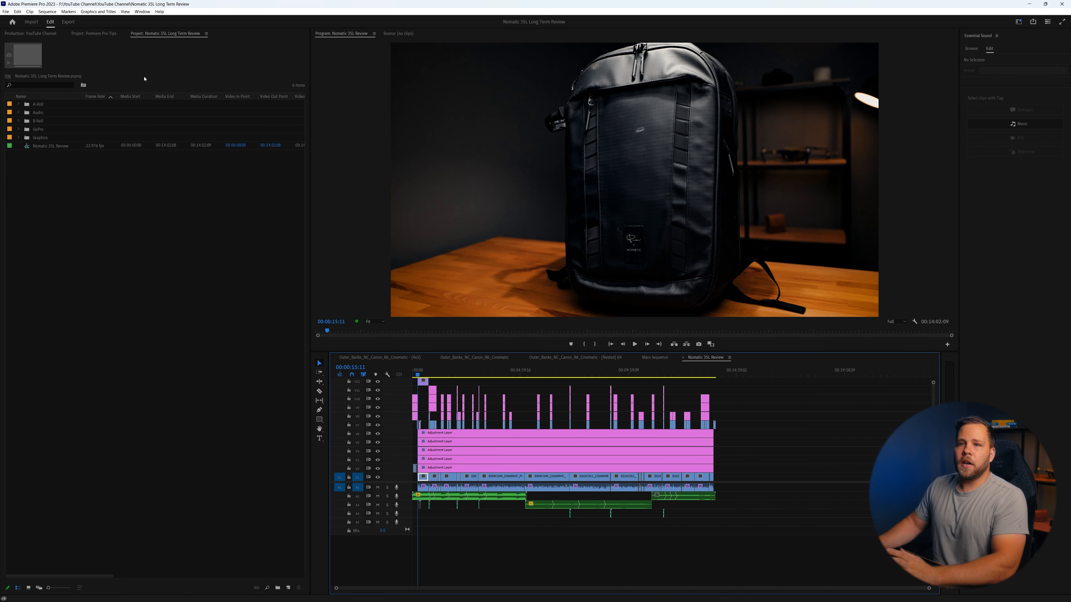
Open the Graphics project from the YouTube Channel production and return to the production's project list
click(99, 34)
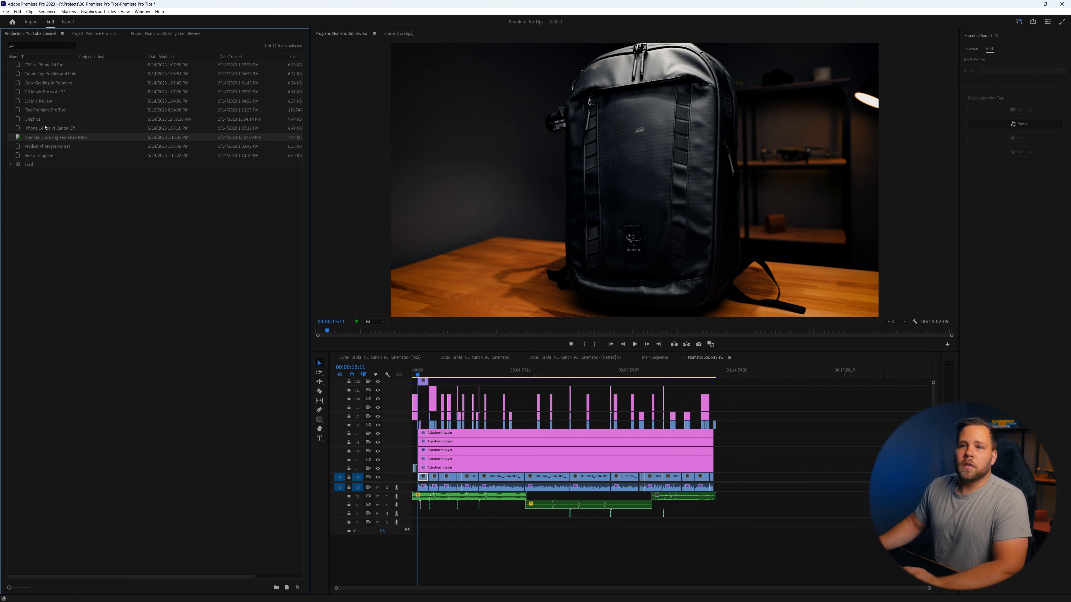
double_click(32, 120)
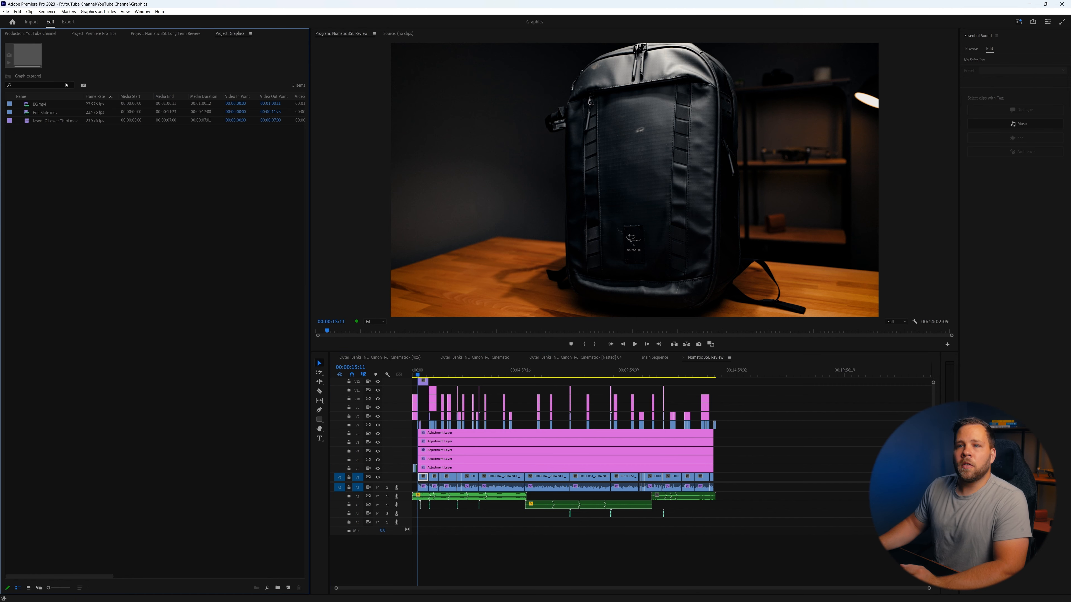
click(138, 36)
click(110, 36)
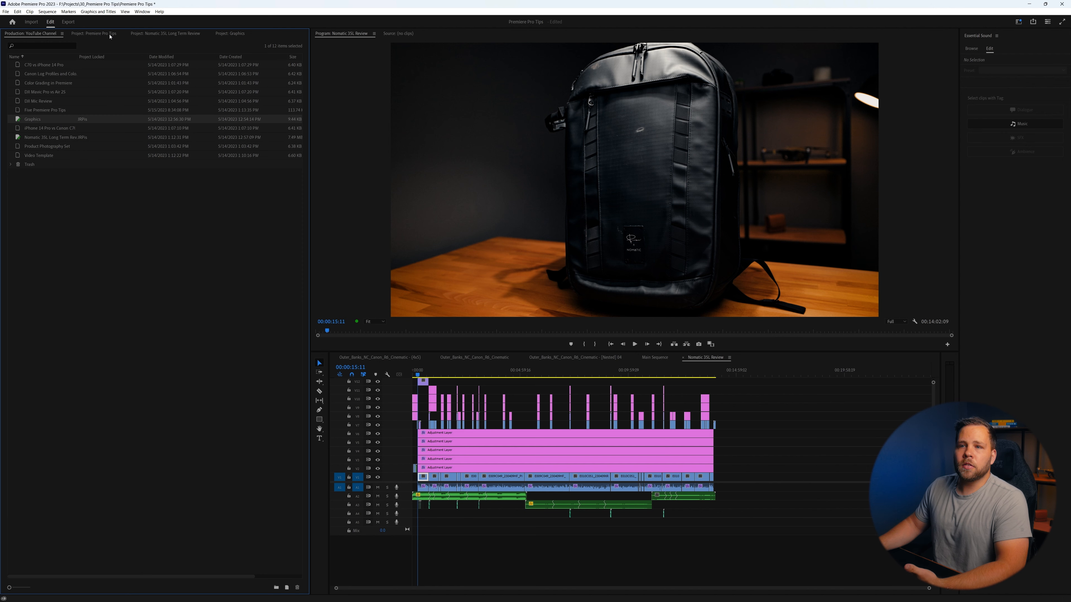
Open the Main Sequence of the Five Premiere Pro Tips project and move the playhead to 00:03:09:06
double_click(40, 110)
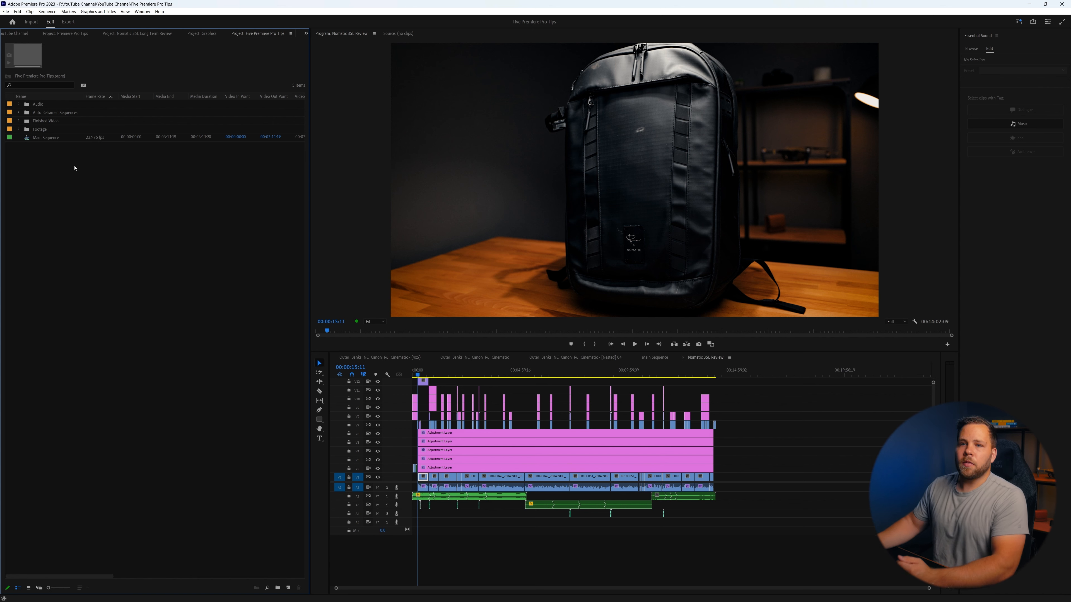
double_click(47, 140)
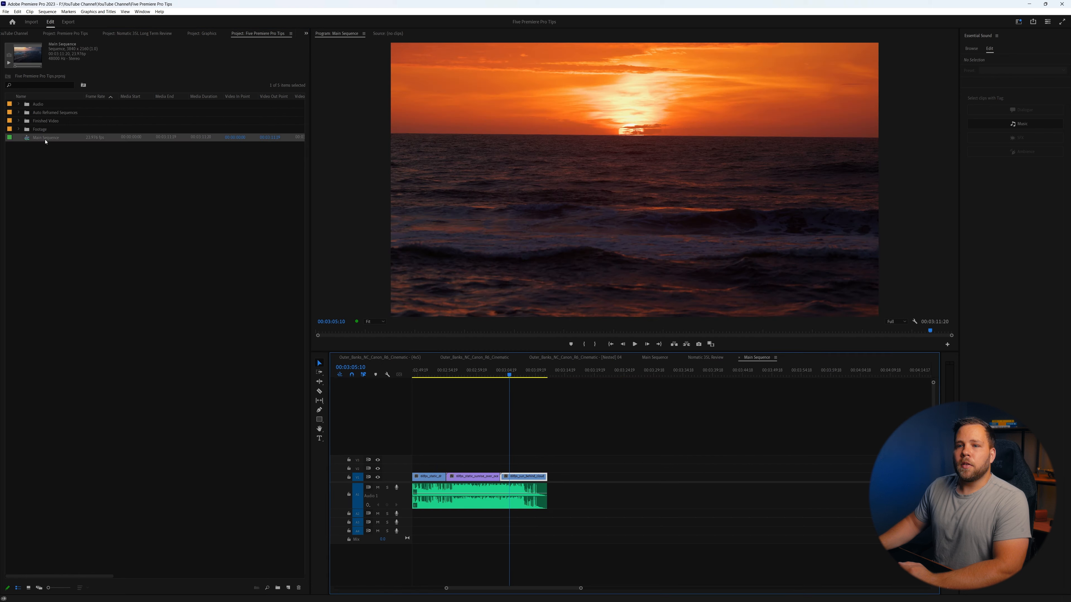
drag(511, 375, 531, 375)
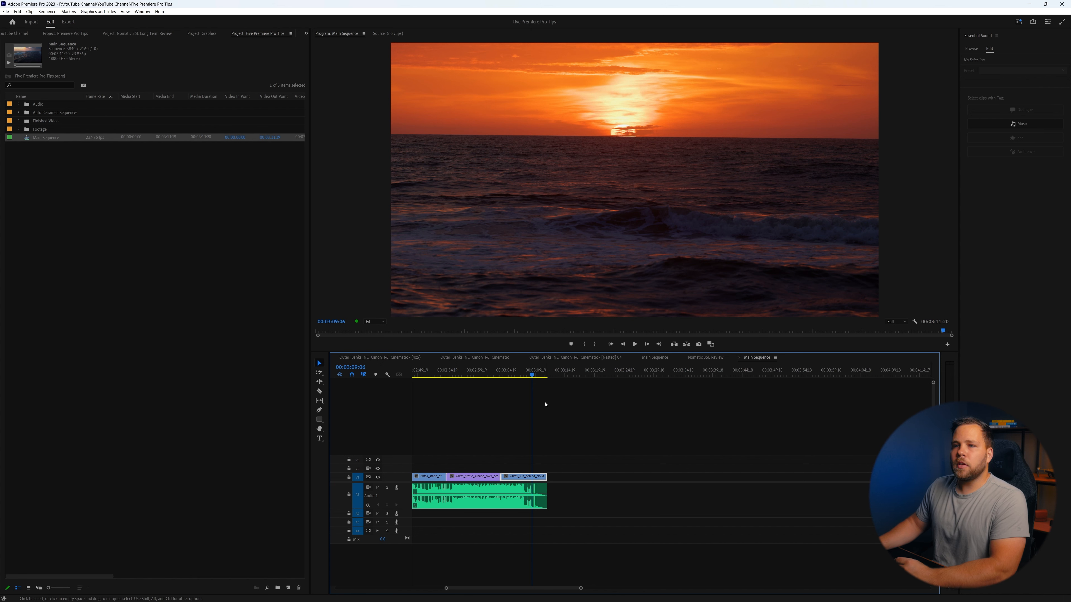
Add the end slate video from the Graphics project on V2 over the end of the Main Sequence and scrub through its opening
click(205, 34)
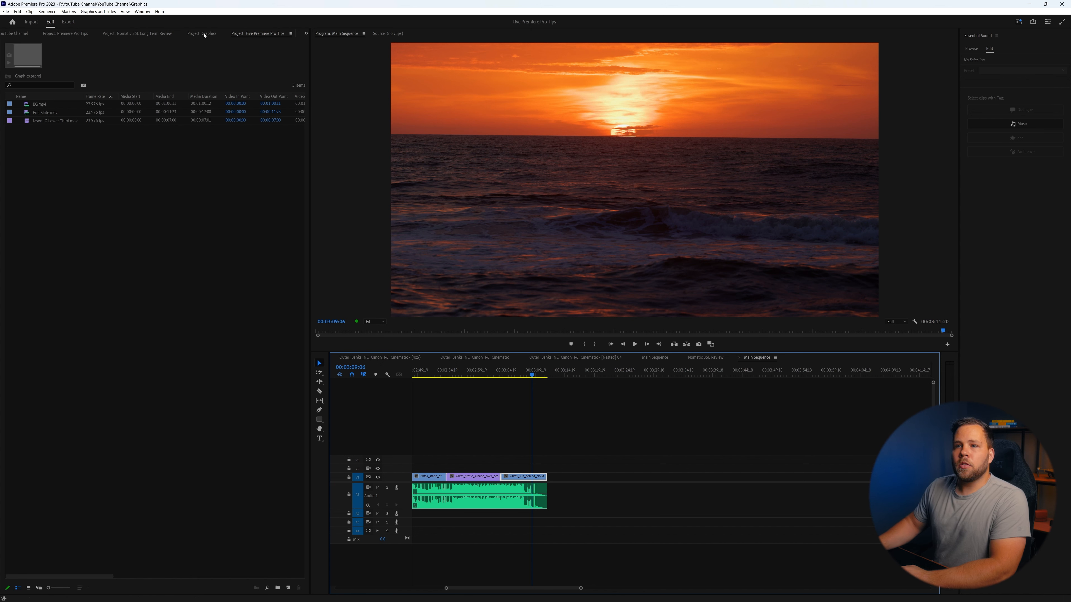
drag(44, 112, 527, 468)
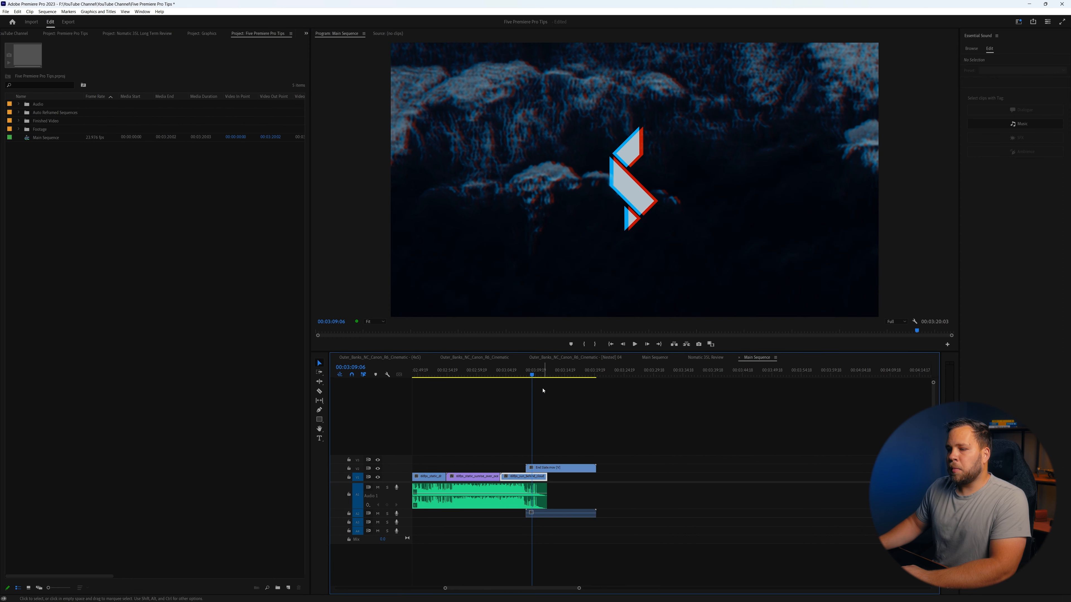
click(525, 375)
mouse_move(527, 376)
mouse_down()
mouse_move(542, 376)
mouse_move(530, 377)
mouse_up()
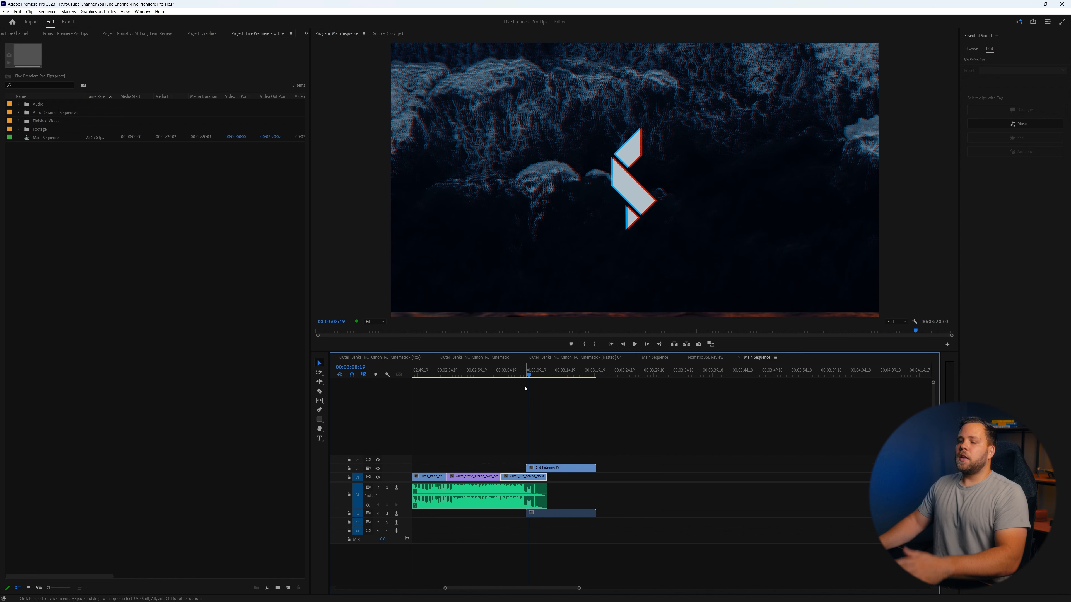
mouse_move(527, 376)
mouse_down()
mouse_move(540, 376)
mouse_move(539, 390)
mouse_up()
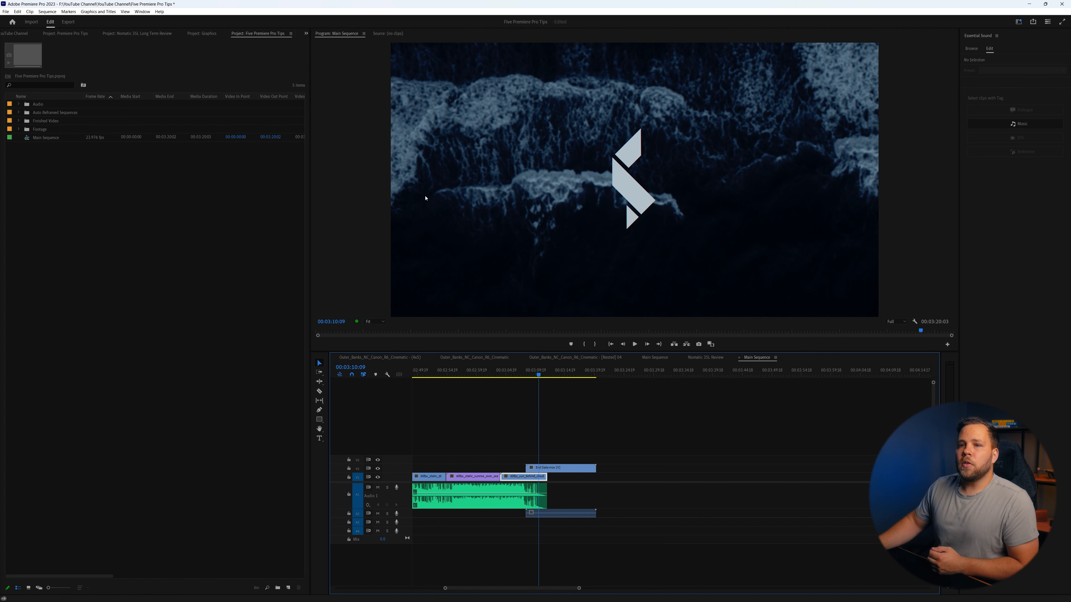
Check the end slate's source item in the Graphics project and return to the Five Premiere Pro Tips project
click(204, 34)
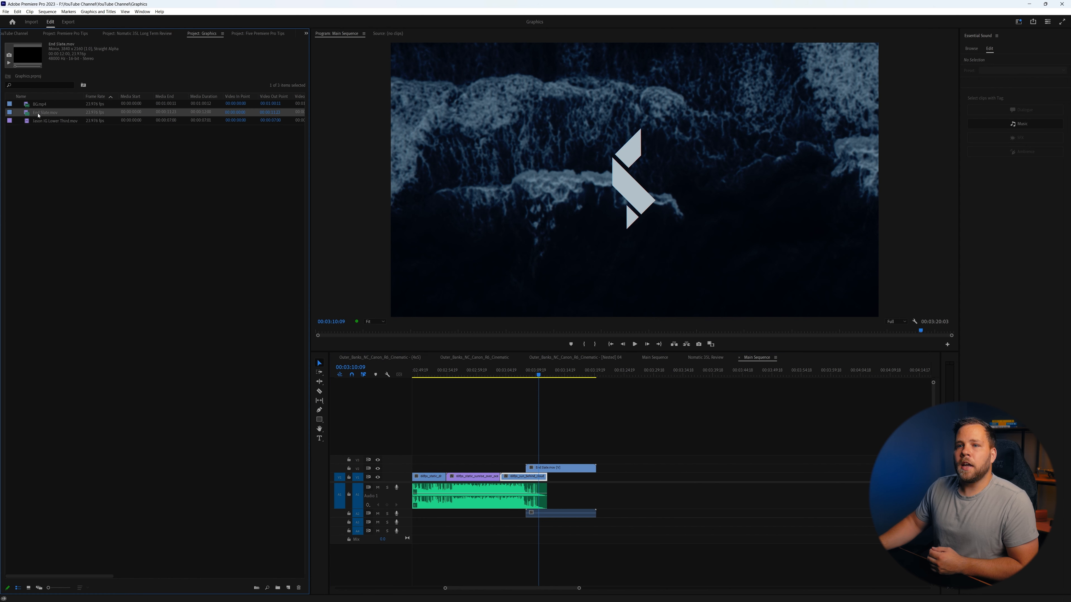
click(253, 34)
drag(37, 183, 57, 94)
click(65, 186)
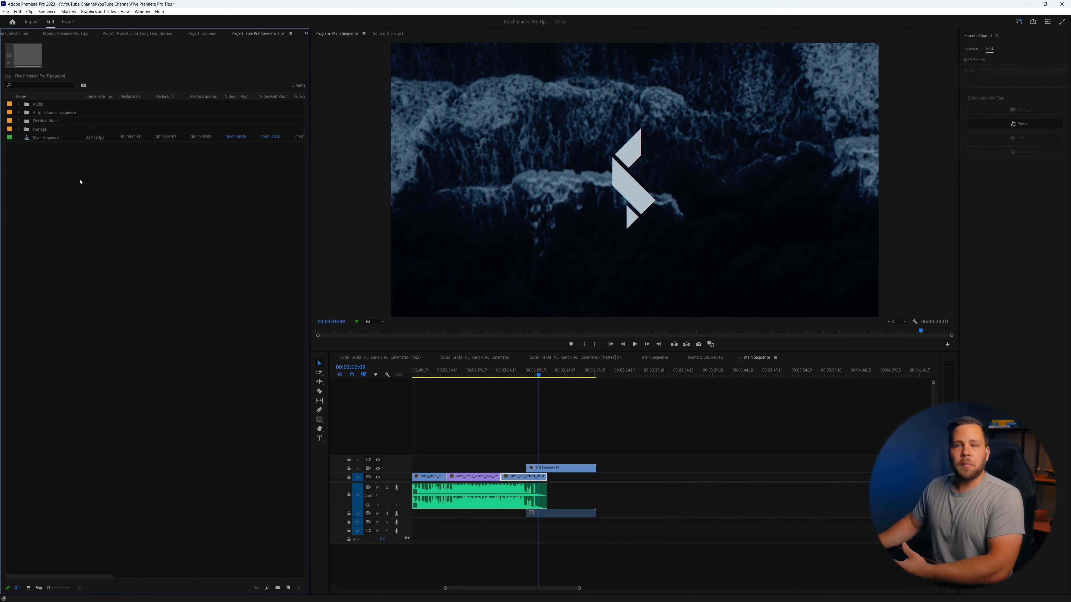
Select and copy the backpack clip with its stacked adjustment layers near 00:01:22:13 in the Nomatic 35L Review sequence
click(141, 34)
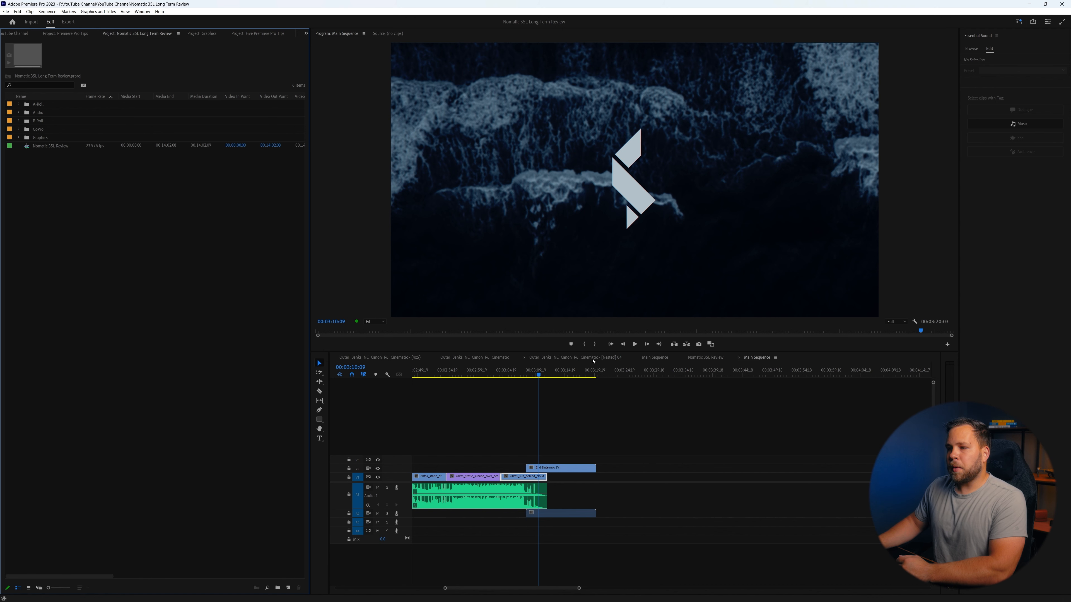
click(701, 358)
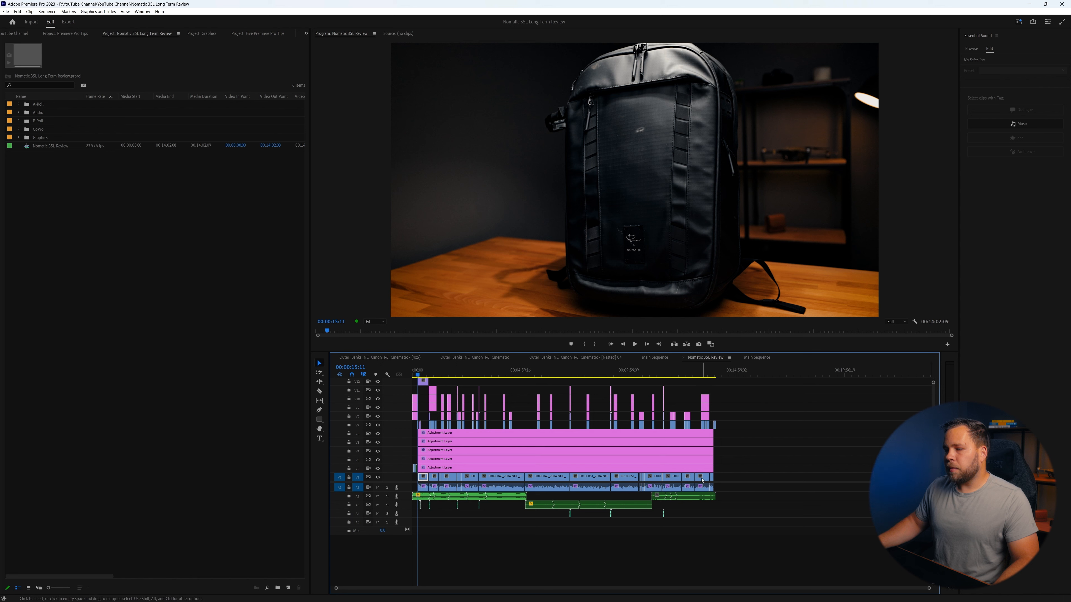
click(500, 486)
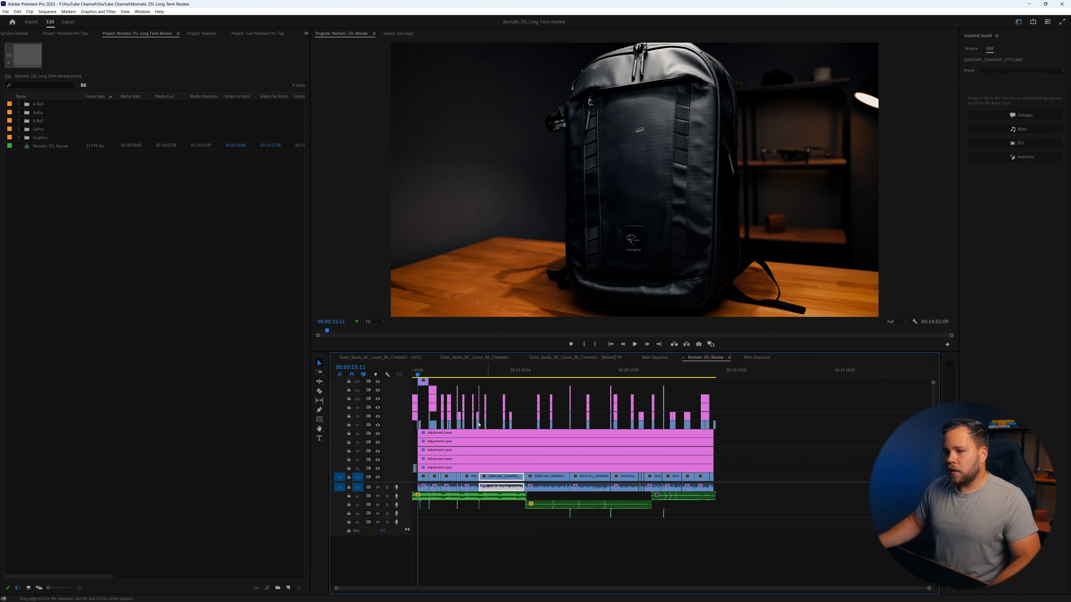
scroll(441, 380, up, 6)
click(441, 371)
drag(441, 371, 436, 428)
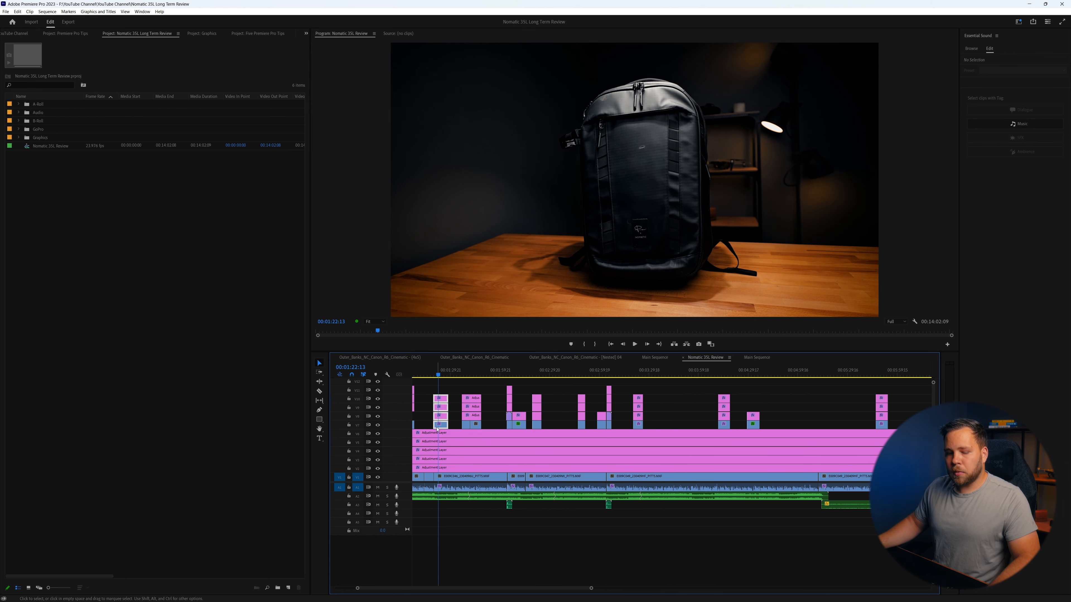
Paste the backpack clip and its adjustment layers into the Main Sequence and move them directly before the end slate, starting on V2
click(739, 360)
click(617, 371)
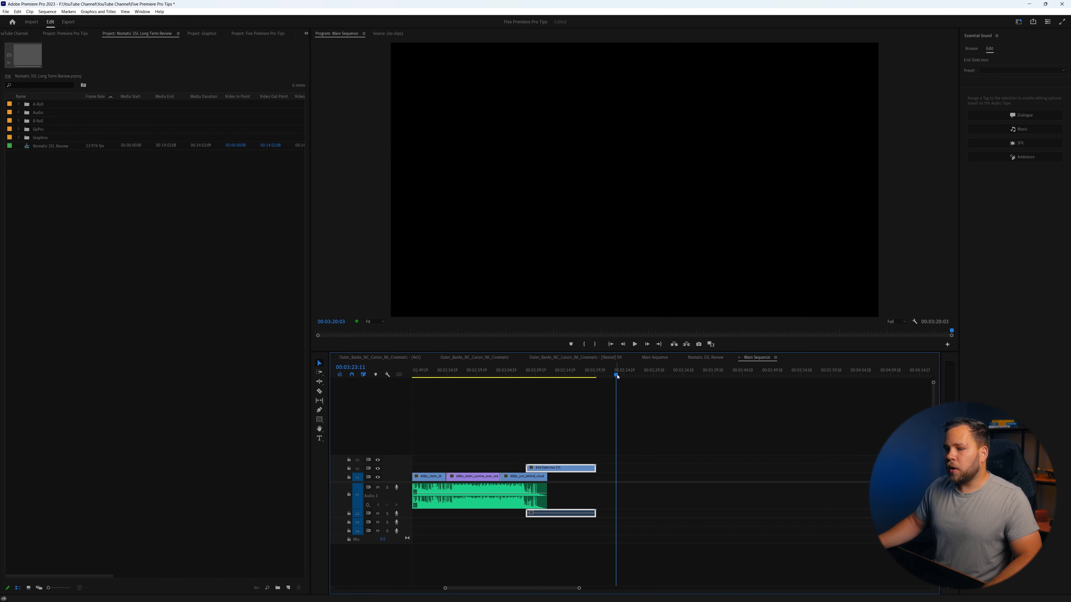
key(ctrl+v)
drag(624, 431, 495, 464)
click(501, 371)
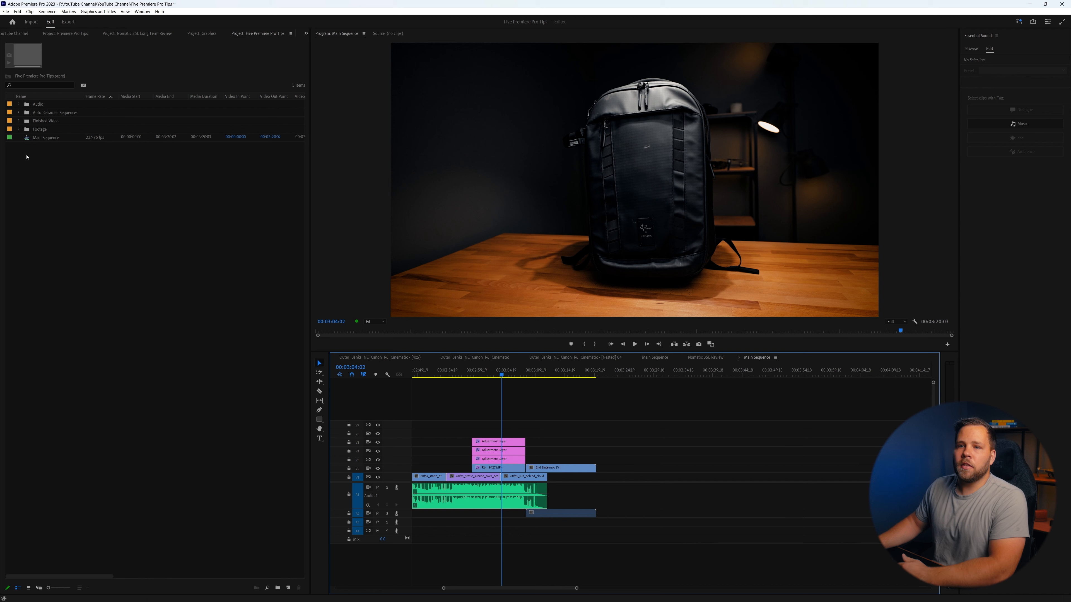
Compare the pasted backpack clip with the Five Premiere Pro Tips project's Footage bin and show the Nomatic 35L Long Term Review project
click(18, 129)
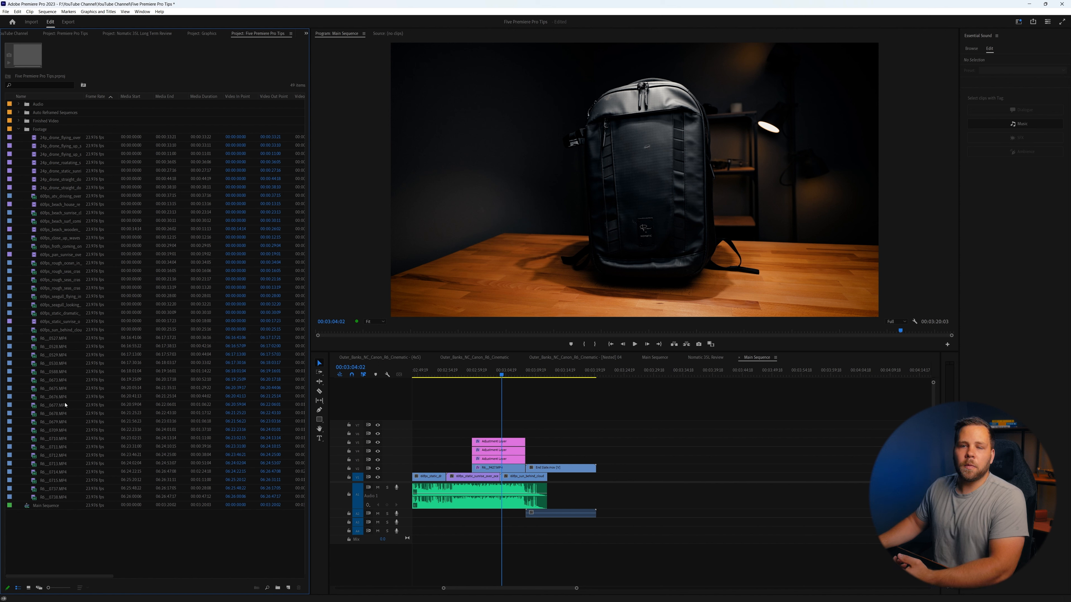
click(499, 468)
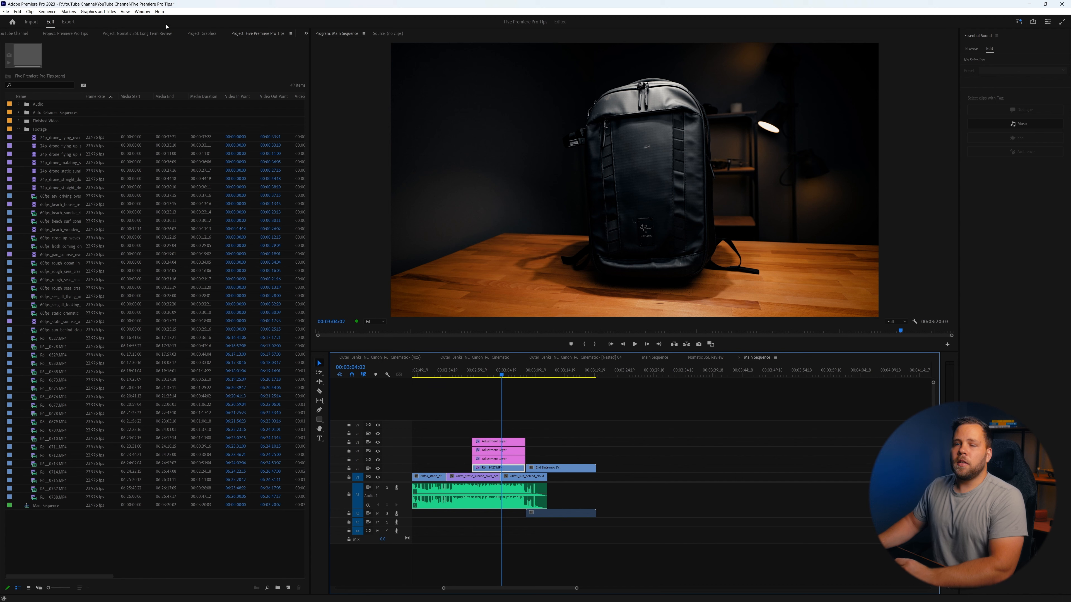
click(157, 34)
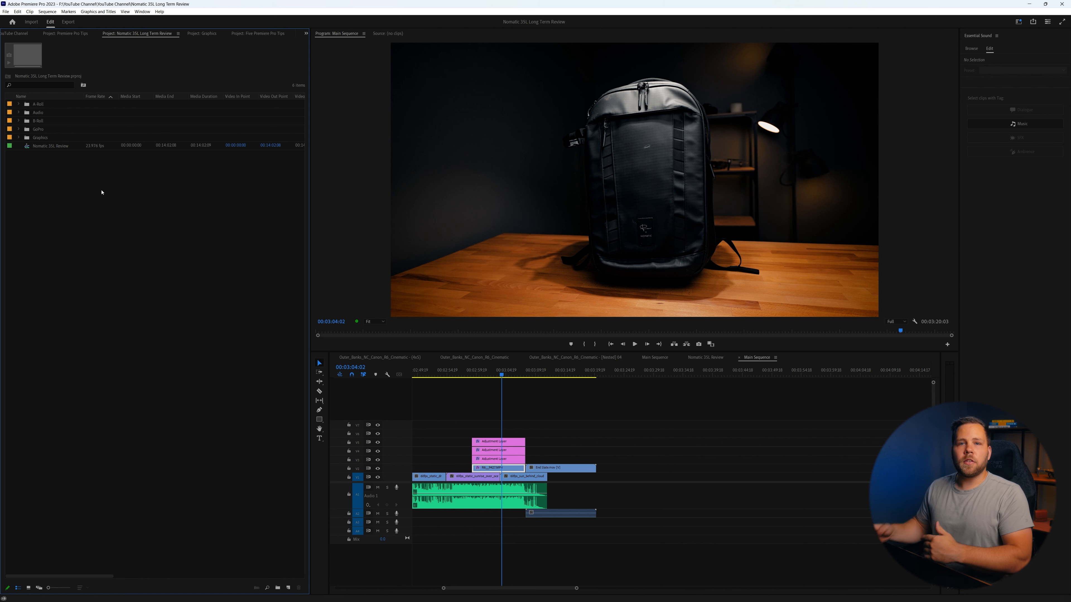
Open the Video Template project from the YouTube Channel production
scroll(71, 36, up, 2)
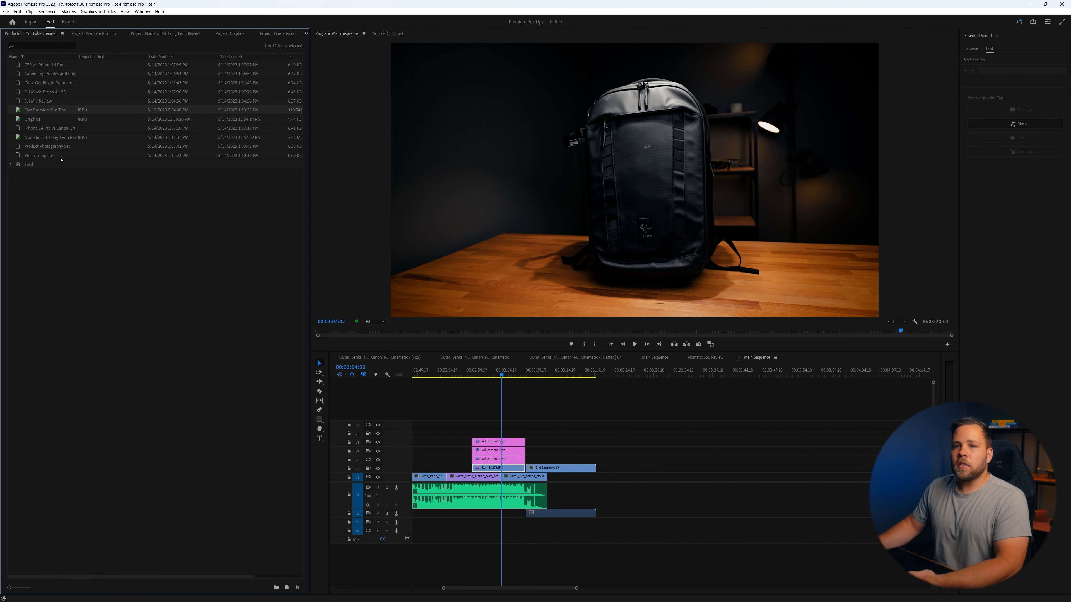
double_click(36, 157)
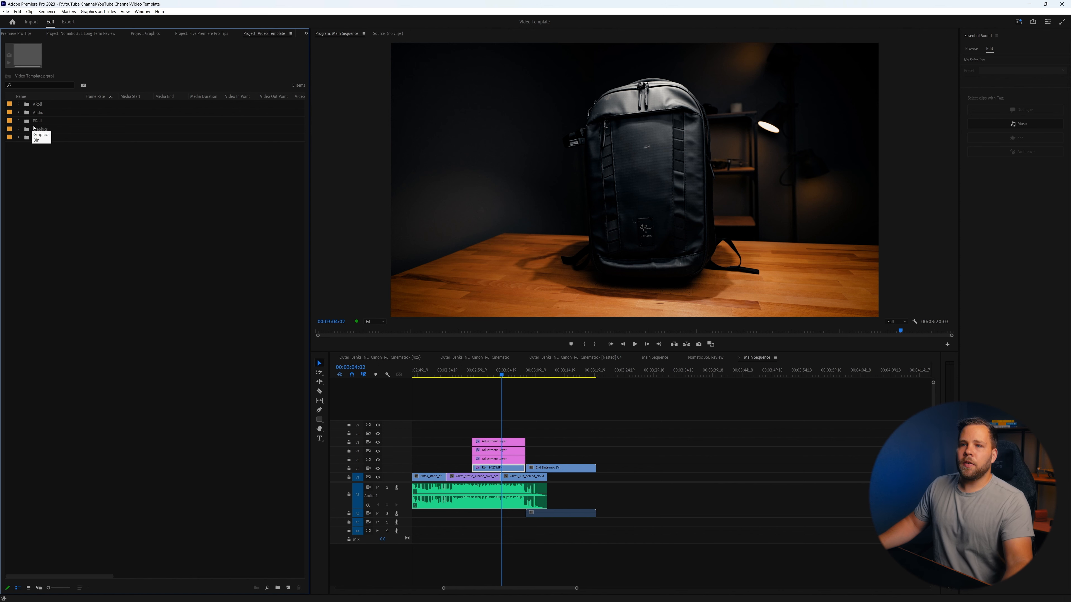
Create a new project named Test in the YouTube Channel production
click(49, 38)
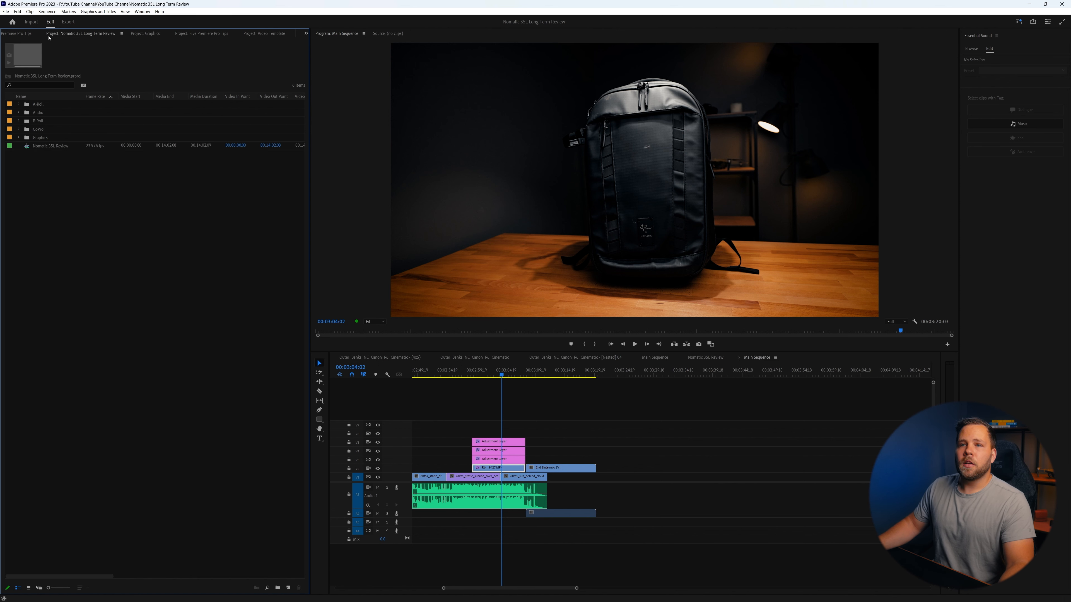
click(286, 587)
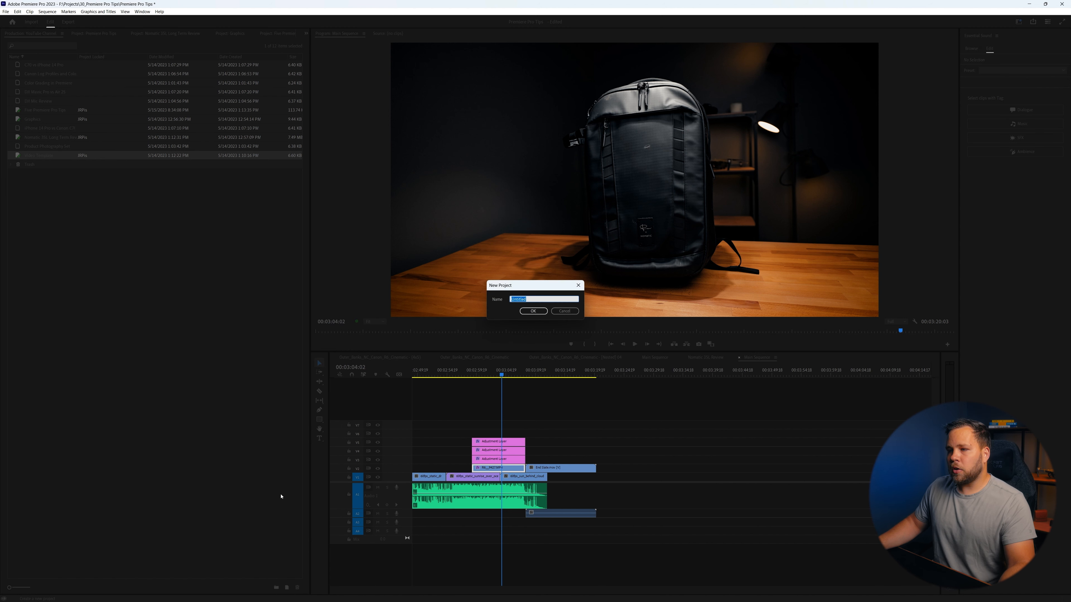
text(Test)
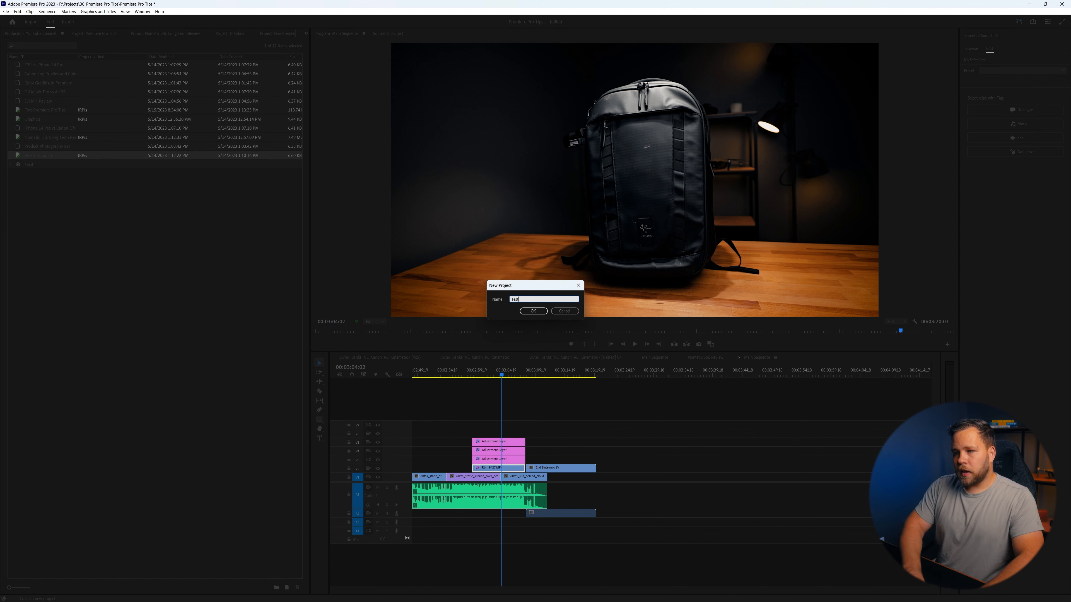
key(Return)
Copy all five template bins from the Video Template project and paste them into the Test project
click(248, 34)
scroll(249, 35, down, 1)
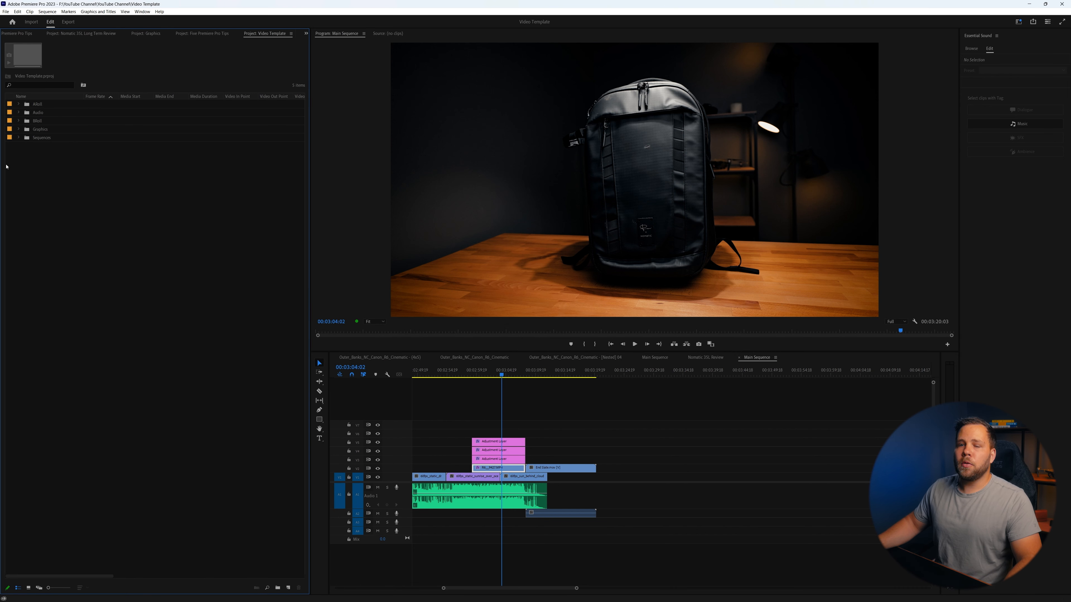
drag(6, 166, 38, 109)
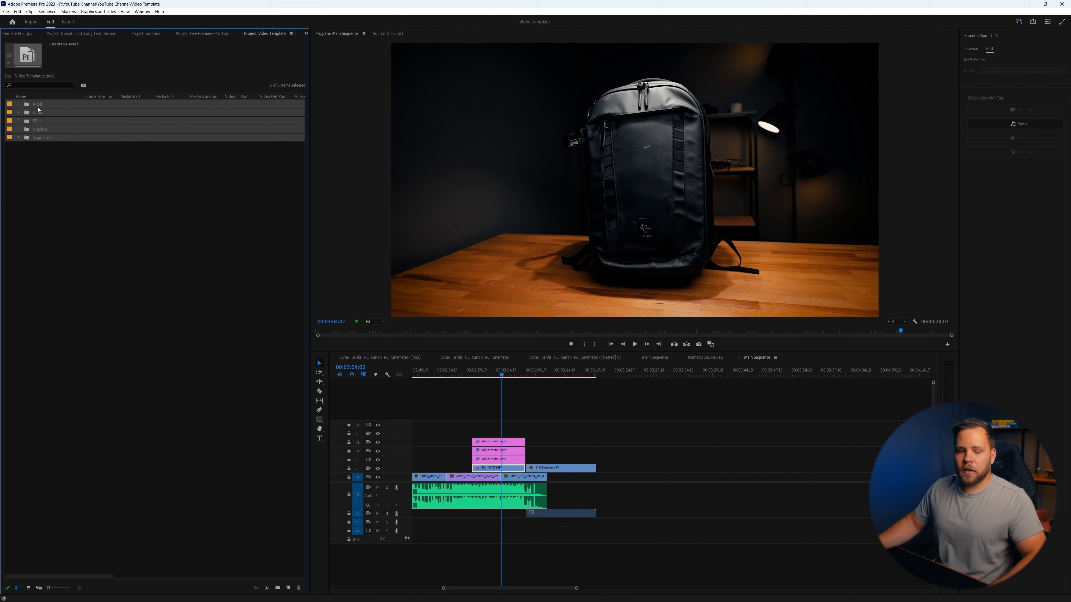
scroll(158, 32, up, 5)
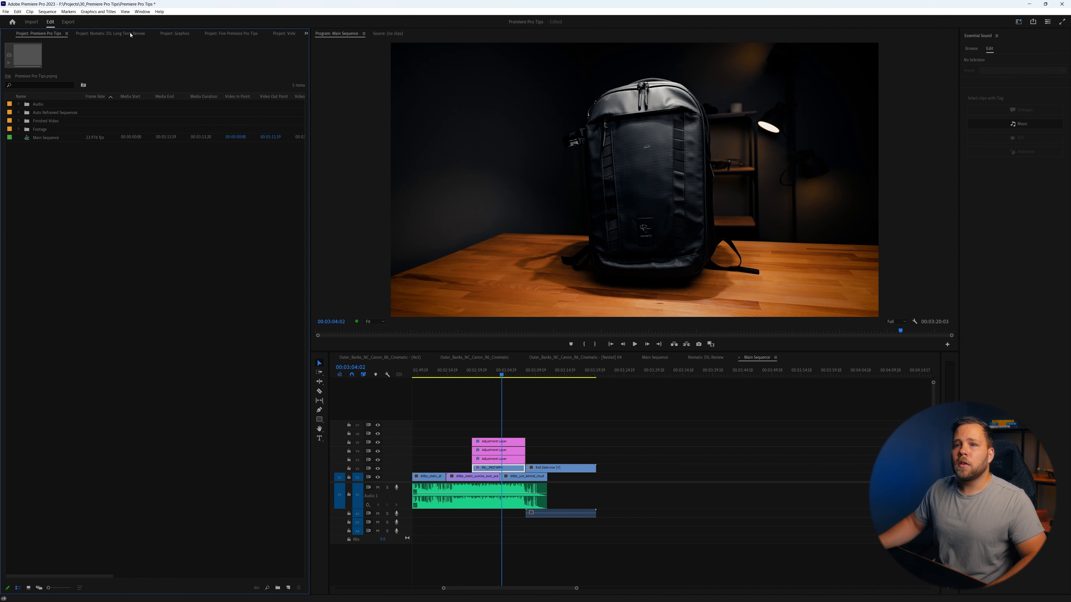
key(ctrl+v)
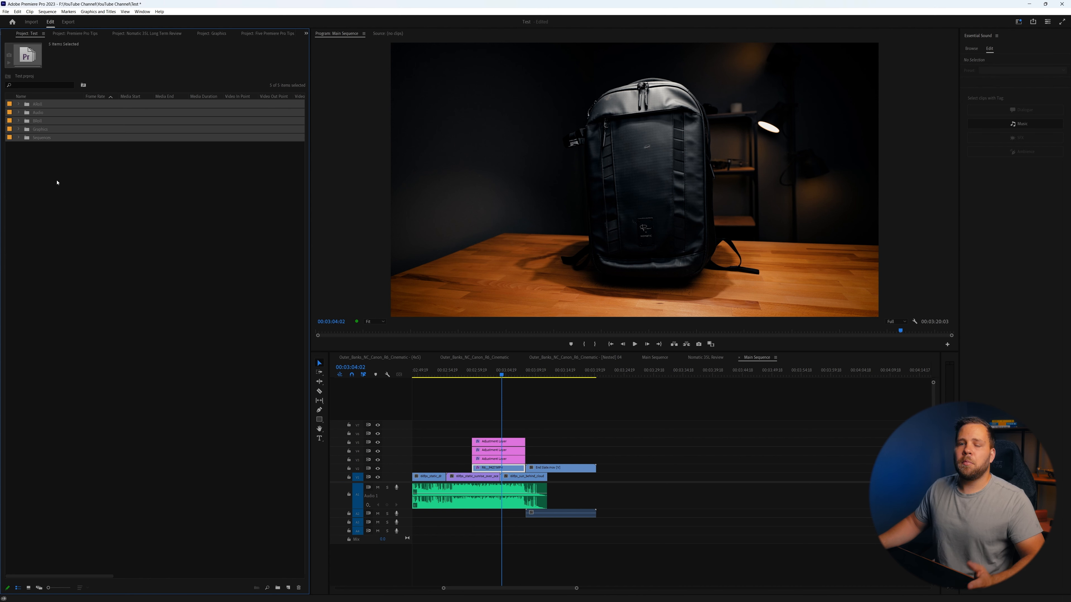
click(36, 148)
key(ctrl+a)
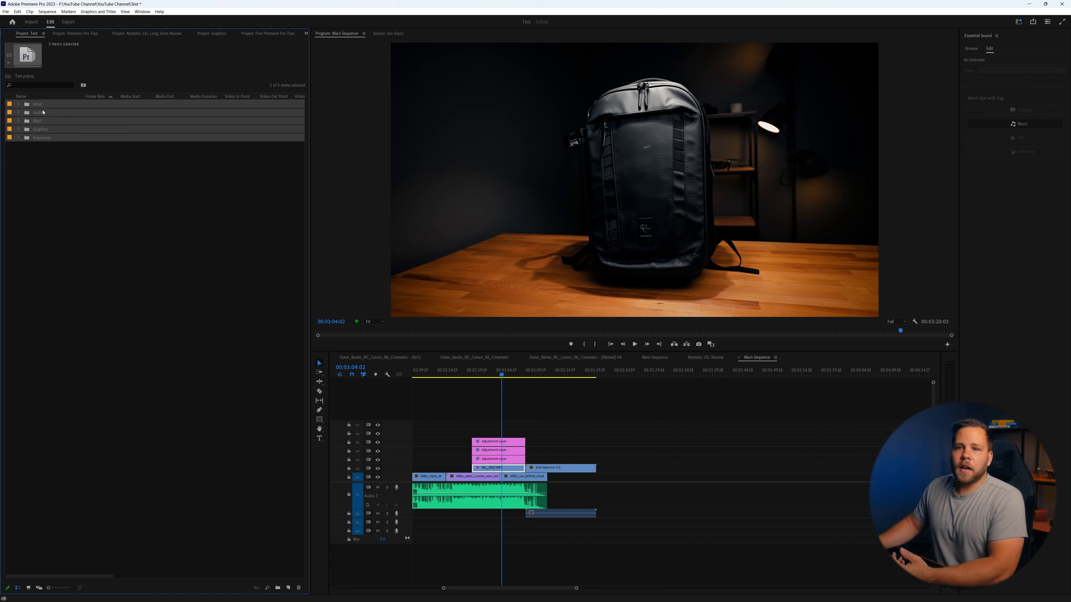
click(41, 165)
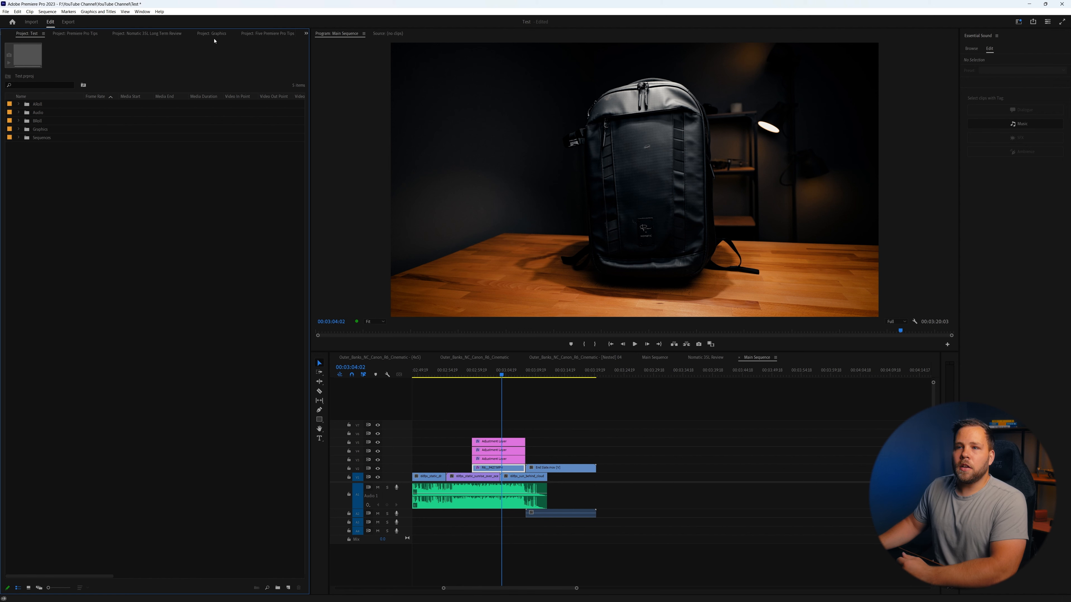
Look through the open Graphics, Video Template and Premiere Pro Tips projects and return to the YouTube Channel production's project list
scroll(200, 38, down, 5)
scroll(201, 38, up, 2)
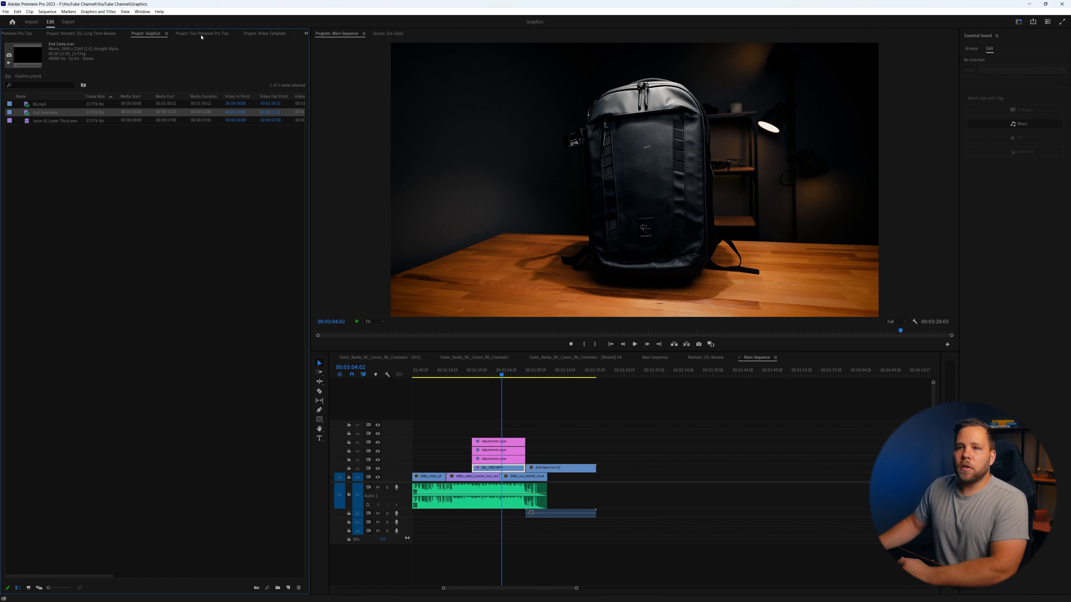
scroll(205, 37, down, 2)
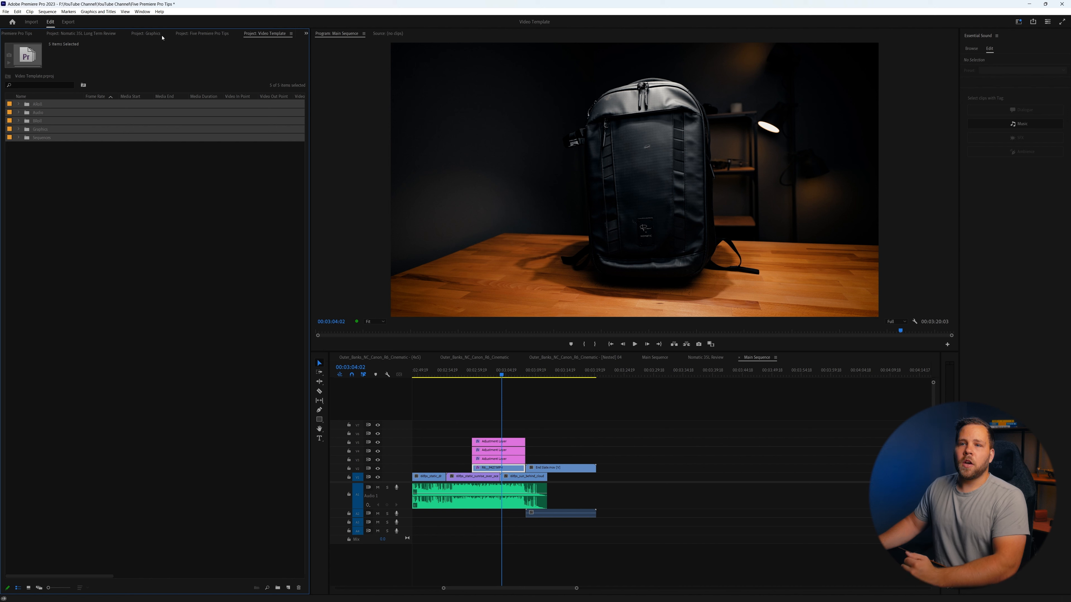
scroll(162, 37, up, 4)
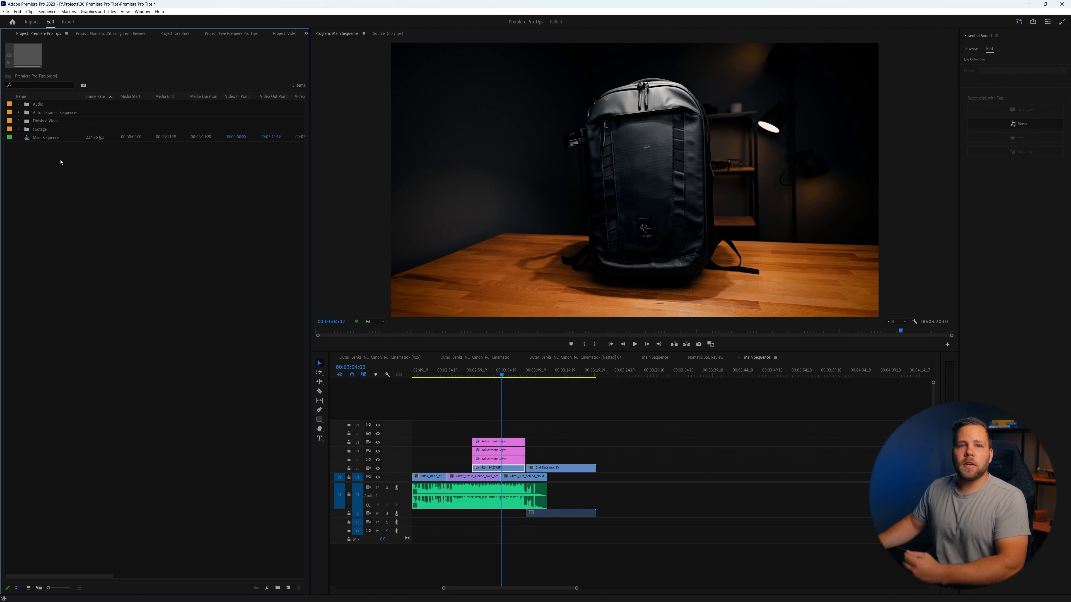
scroll(60, 34, up, 2)
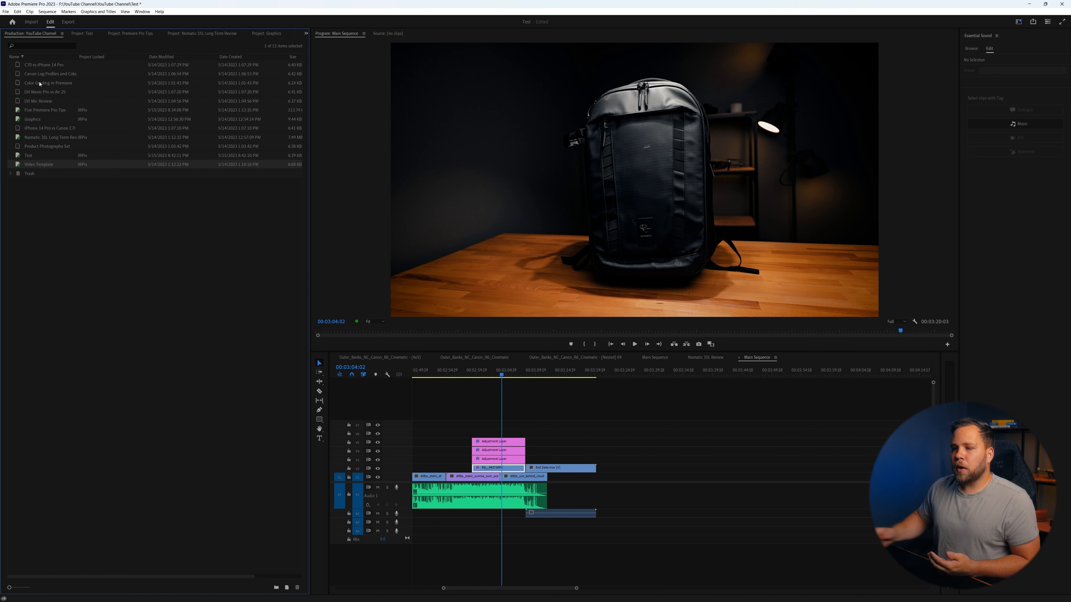
Show the Nomatic 35L Review sequence and select the long audio clip in the middle of its first audio track
click(699, 358)
drag(681, 402, 660, 463)
click(661, 490)
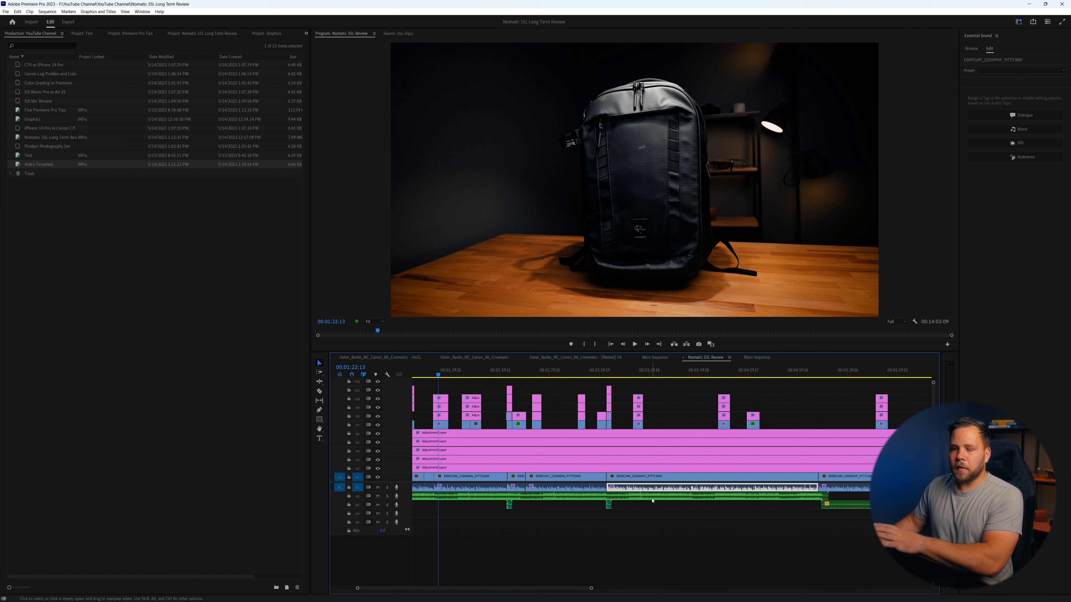